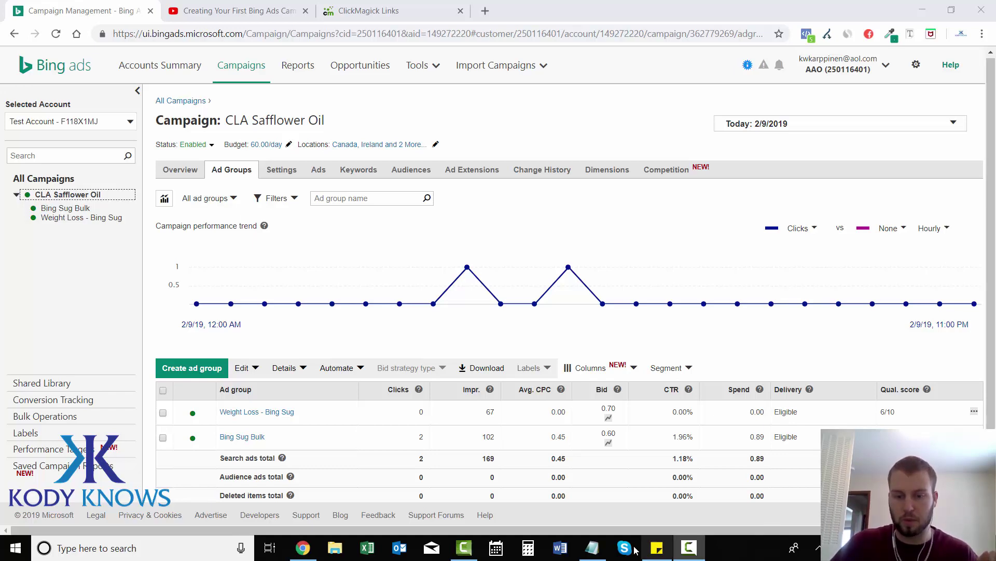
# Bring the tracking link notes forward and inspect the {KeyWord}-{AdID} and QueryString parts
pyautogui.click(593, 548)
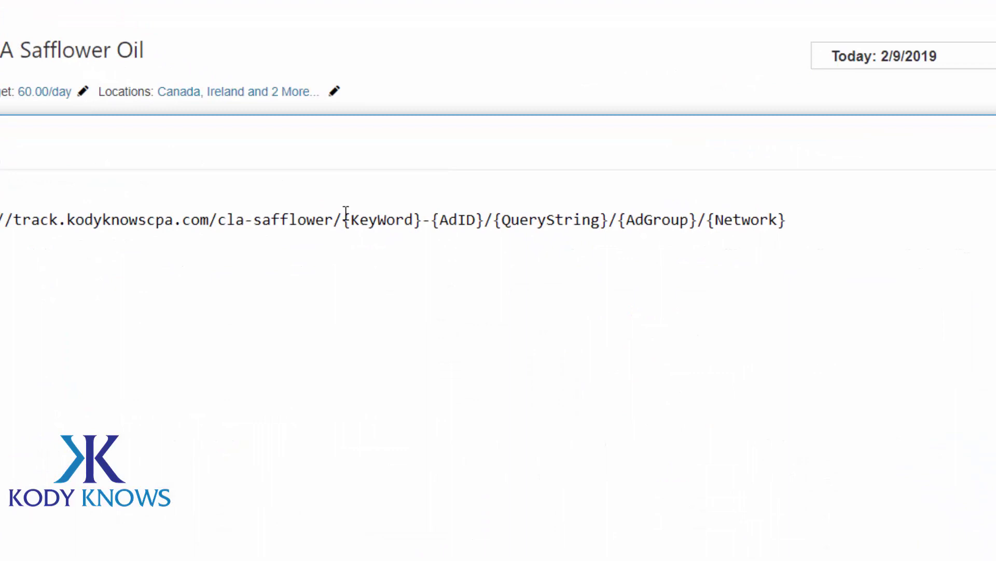
pyautogui.moveTo(435, 219); pyautogui.dragTo(522, 217)
pyautogui.click(450, 215)
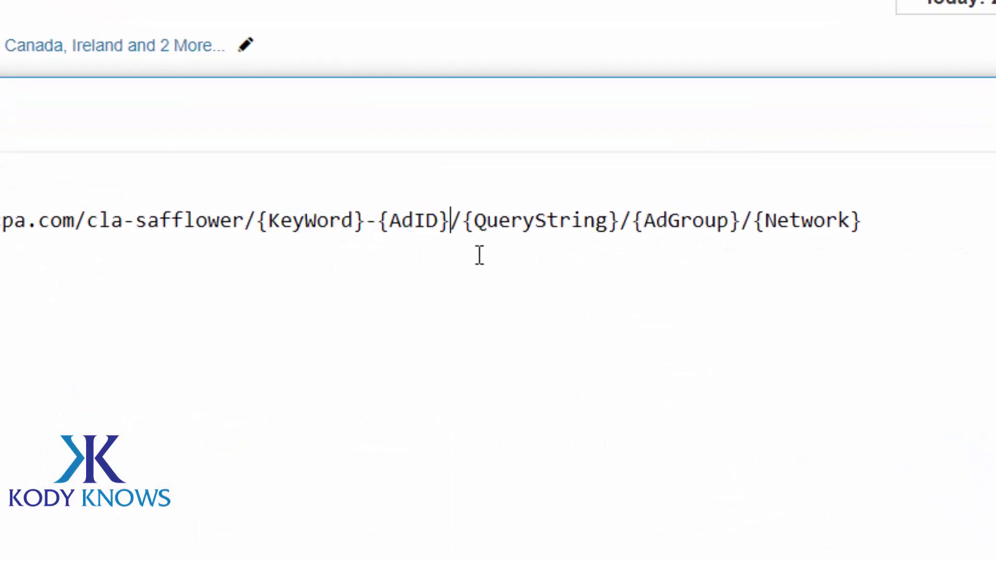
pyautogui.moveTo(862, 220); pyautogui.dragTo(541, 213)
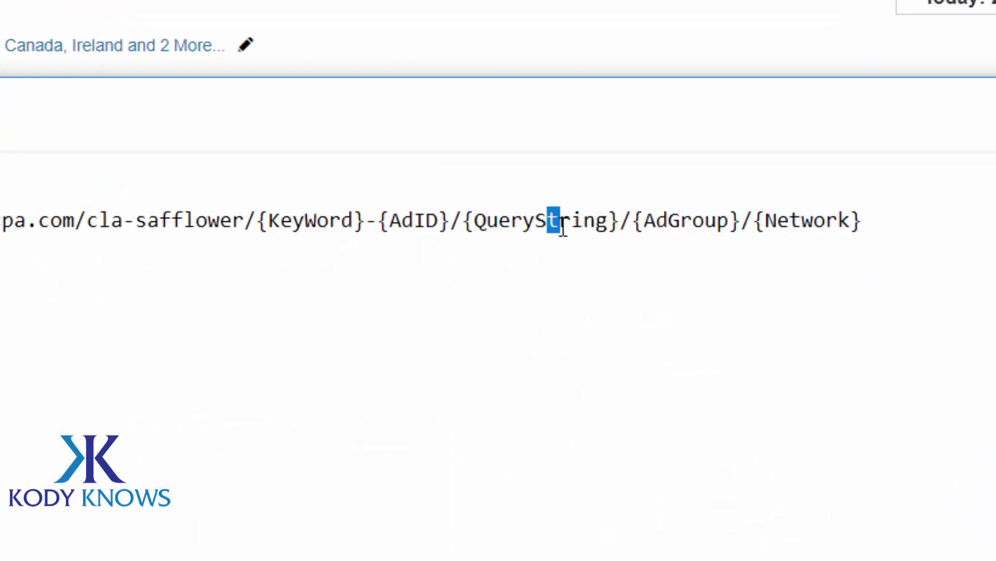
pyautogui.click(684, 220)
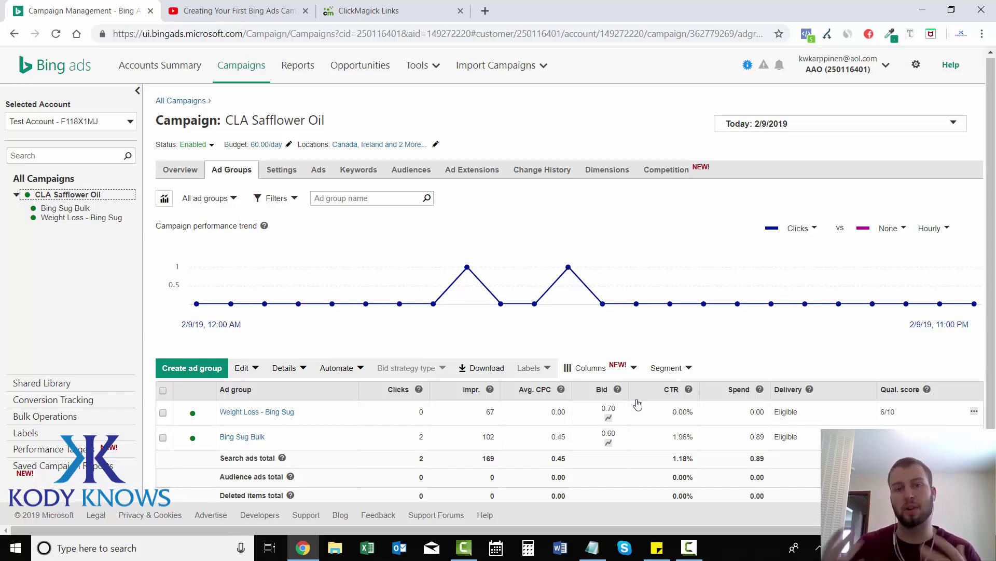
# Close the tutorial tab, check yesterday's campaign clicks, then return the date range to Today
pyautogui.click(197, 6)
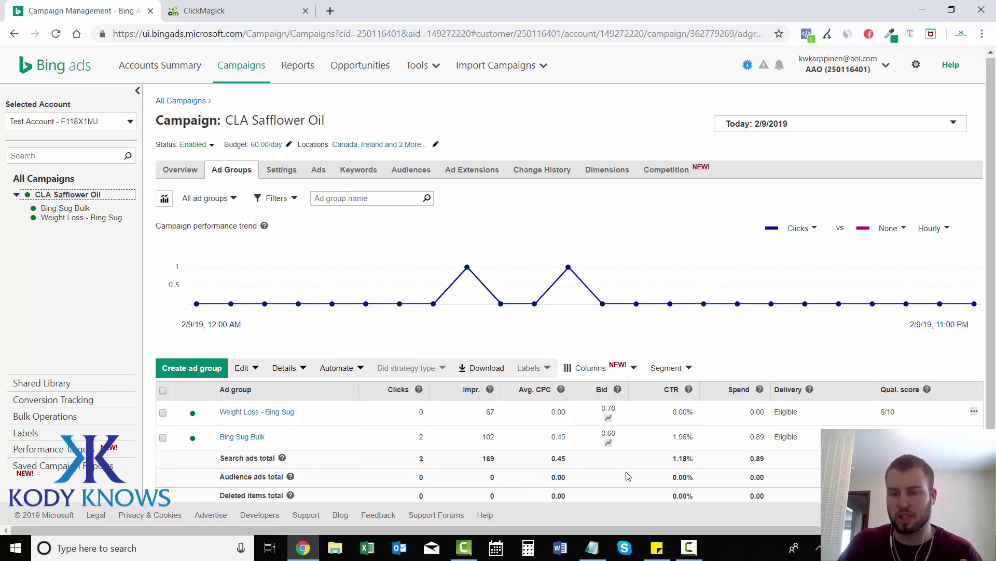
pyautogui.click(809, 123)
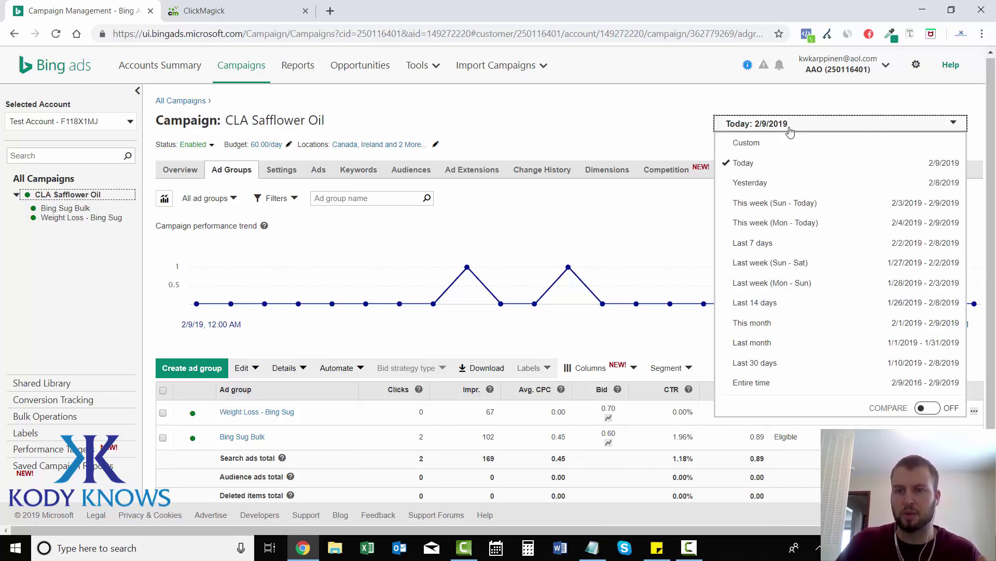
pyautogui.click(781, 180)
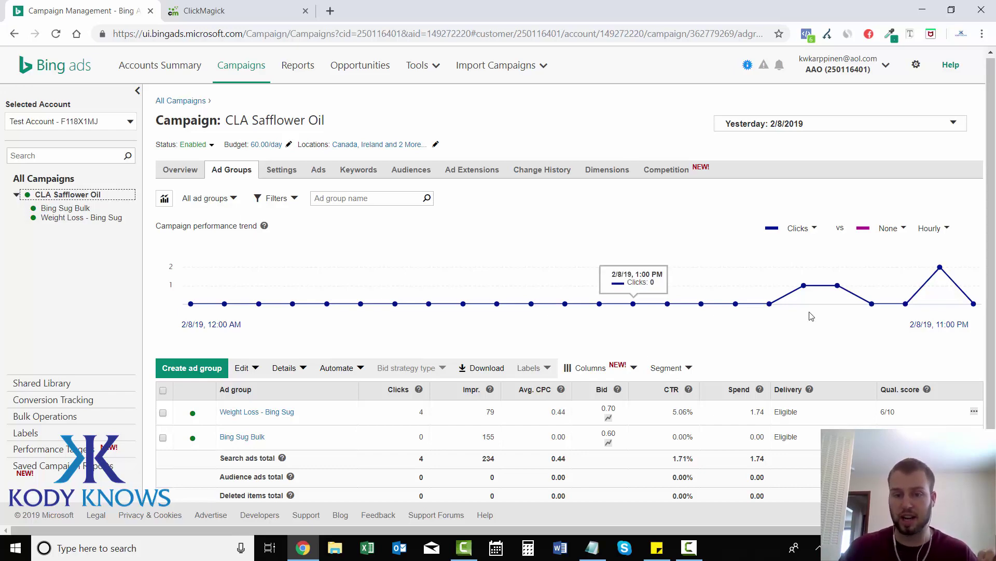
pyautogui.click(759, 123)
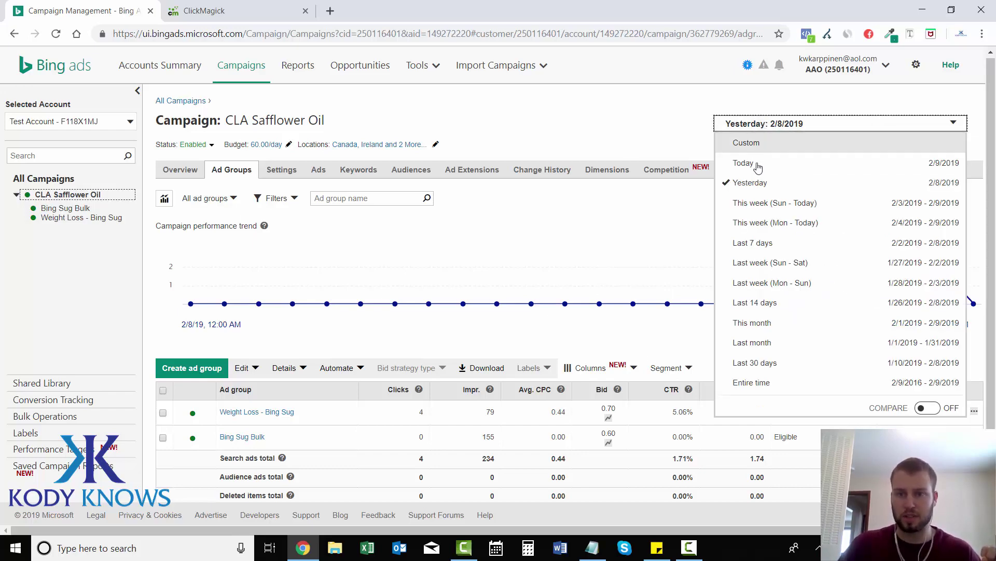
pyautogui.click(756, 163)
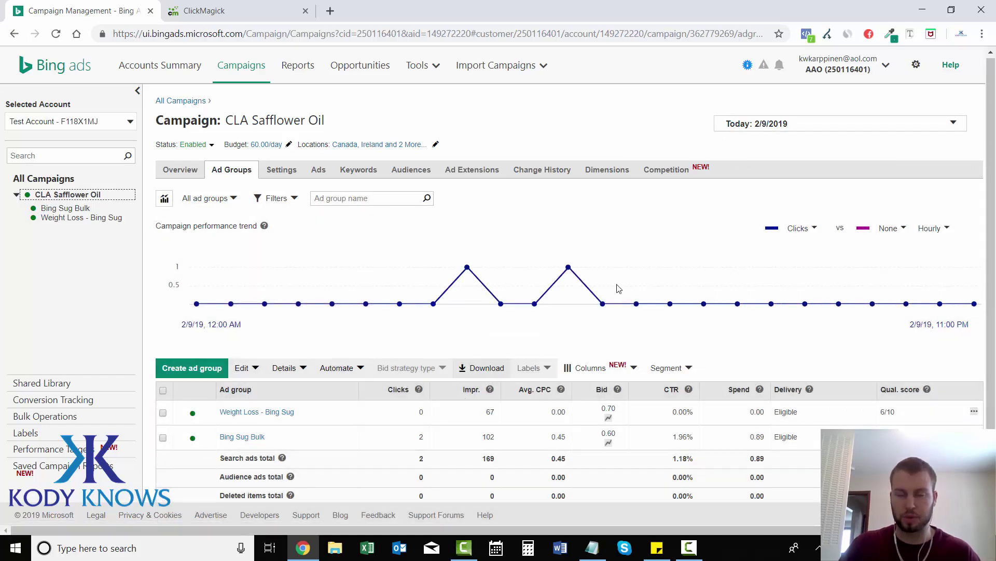
# Check ClickMagick's totals of 1265 clicks, 255 actions and $1761.00 revenue, then list tracking links
pyautogui.click(247, 12)
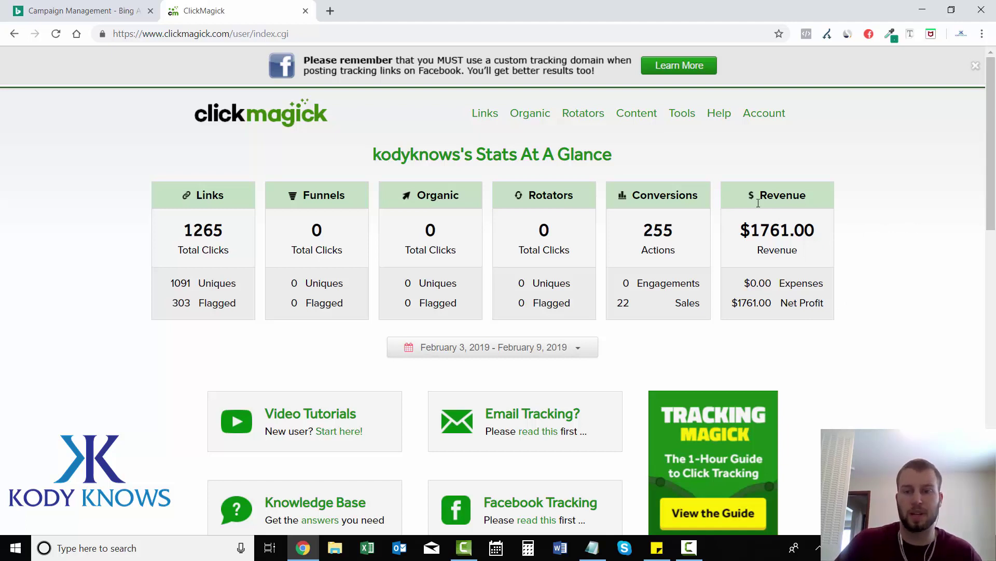
pyautogui.moveTo(751, 229); pyautogui.dragTo(816, 230)
pyautogui.click(815, 230)
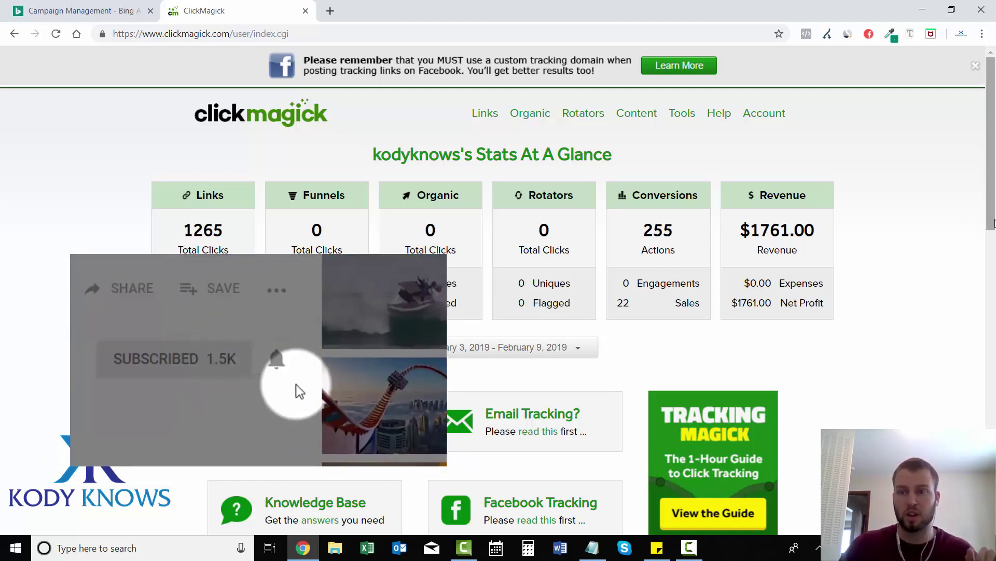
pyautogui.click(479, 122)
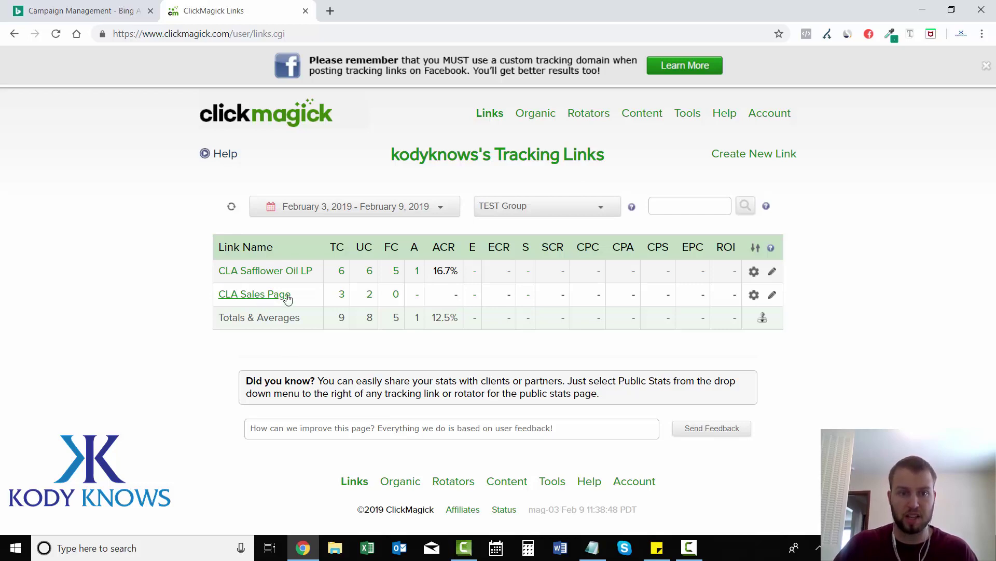
# Look through the CLA Sales Page click log, then close and collapse its details
pyautogui.click(369, 295)
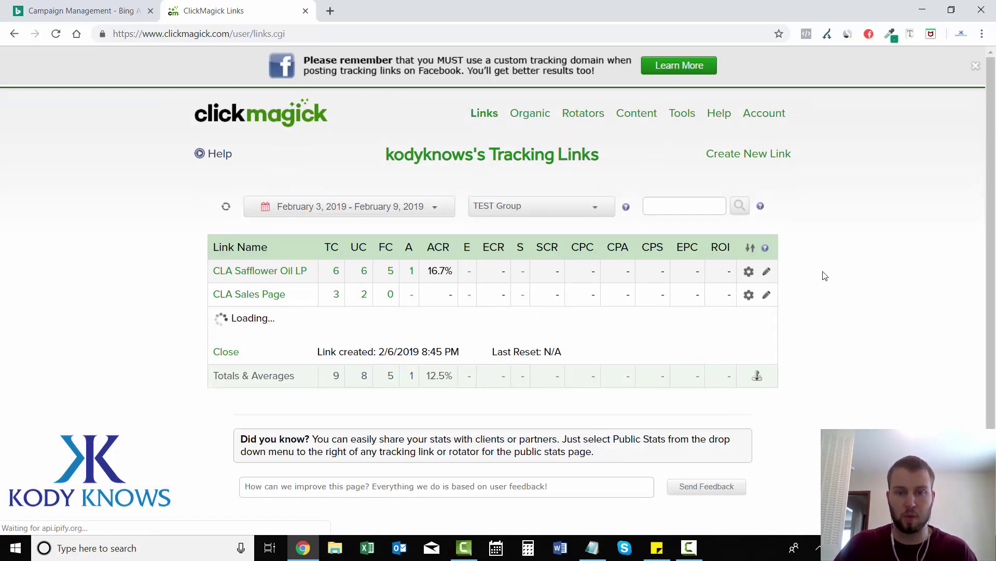
pyautogui.scroll(-3, 883, 275)
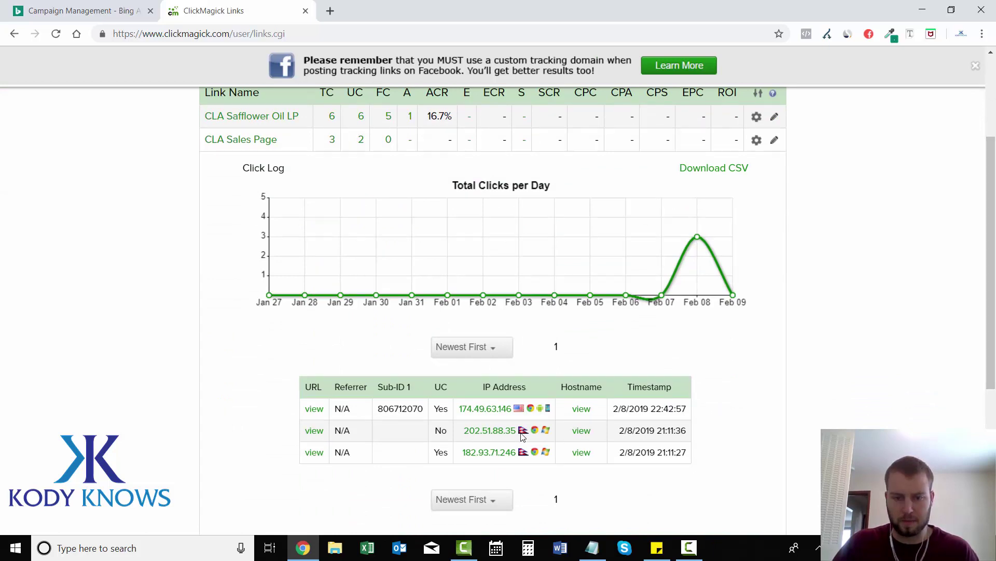
pyautogui.moveTo(523, 434)
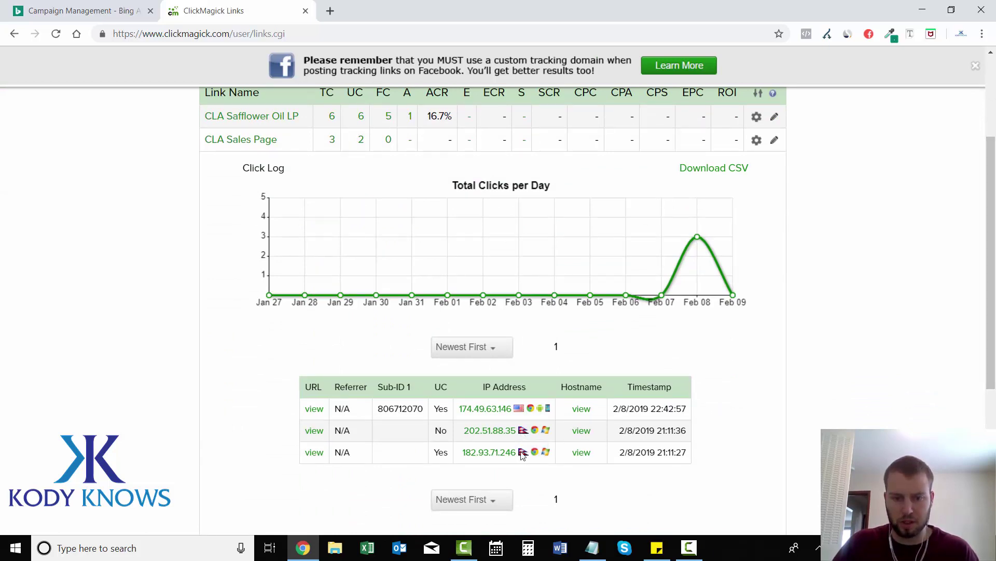
pyautogui.scroll(1, 284, 231)
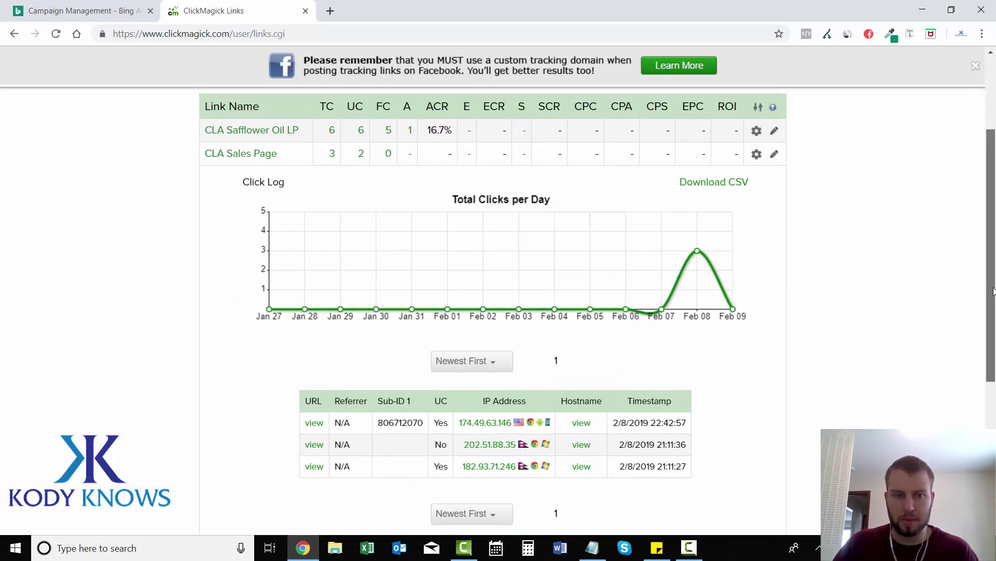
pyautogui.click(241, 159)
pyautogui.click(247, 162)
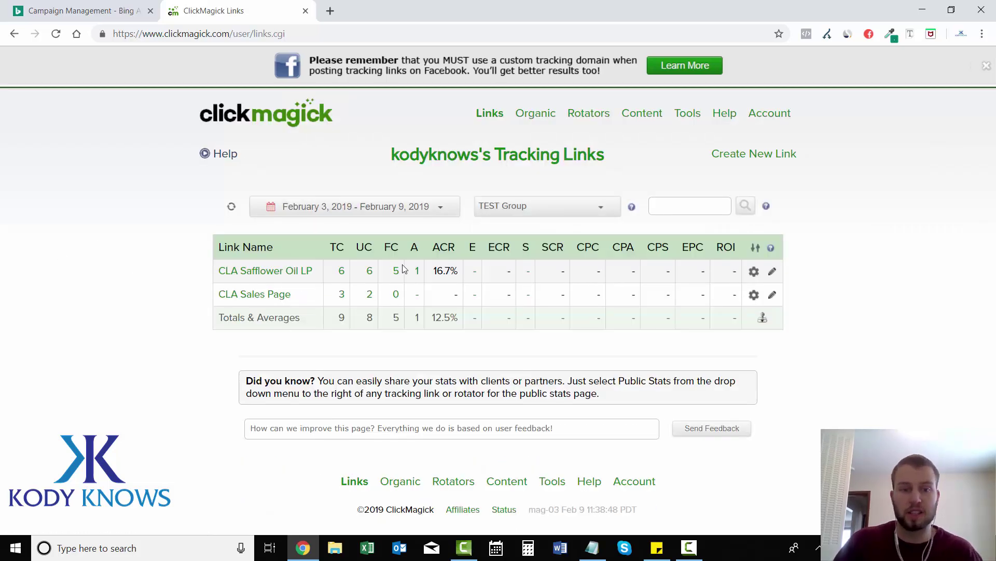
# Open the CLA Safflower Oil LP click log and bring the tracking link notes forward
pyautogui.click(369, 273)
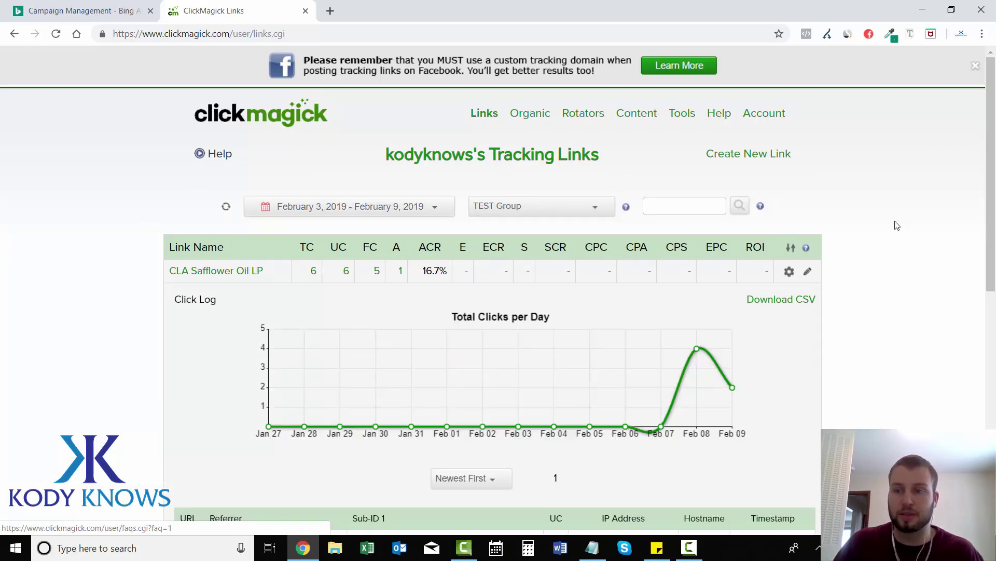
pyautogui.moveTo(989, 200); pyautogui.dragTo(968, 305)
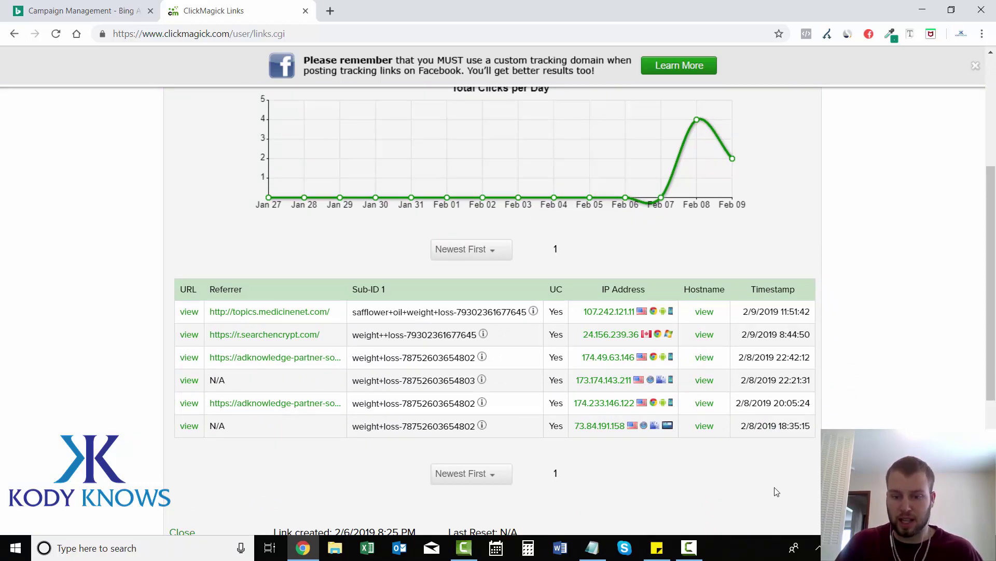
pyautogui.click(592, 548)
# Review the {KeyWord}-{AdID}, {QueryString}, {AdGroup} and {Network} placeholders, then minimize Notepad
pyautogui.moveTo(402, 168); pyautogui.dragTo(381, 170)
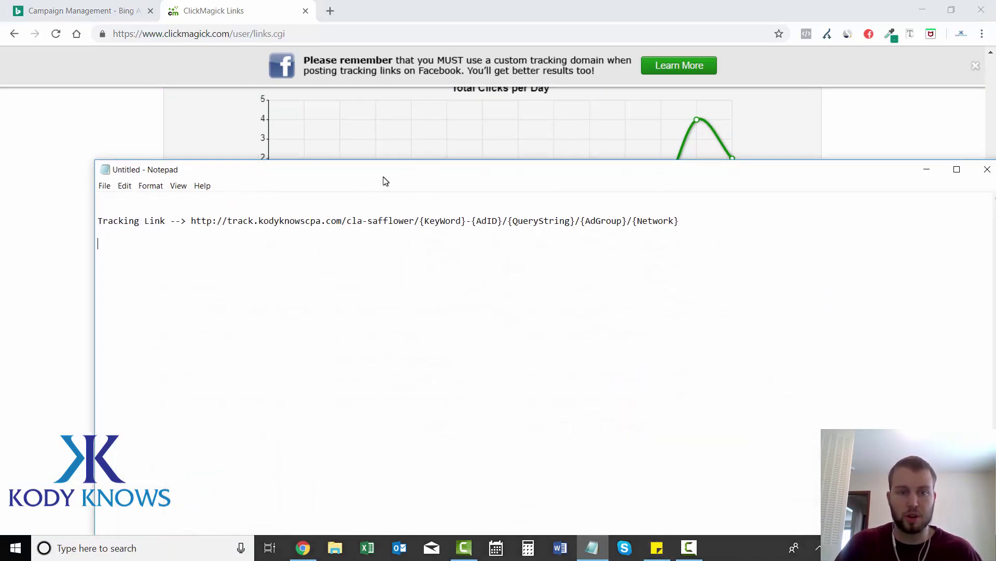
pyautogui.moveTo(419, 224); pyautogui.dragTo(503, 225)
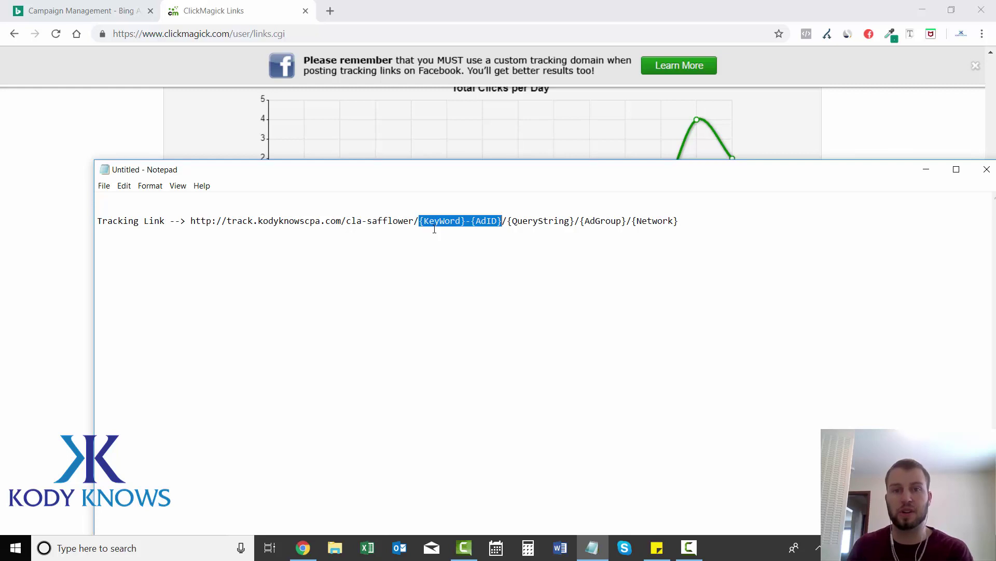
pyautogui.click(510, 229)
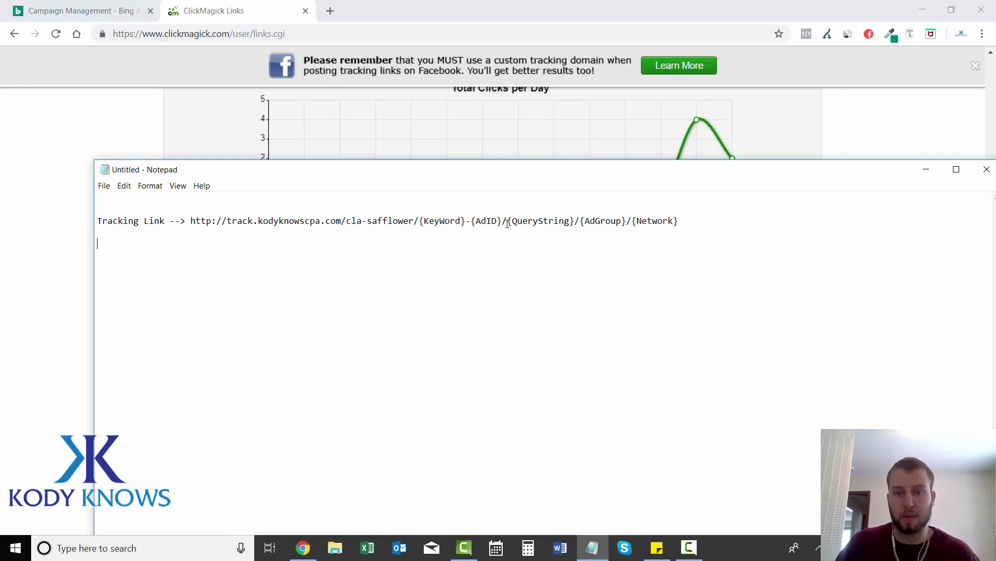
pyautogui.moveTo(508, 225); pyautogui.dragTo(573, 223)
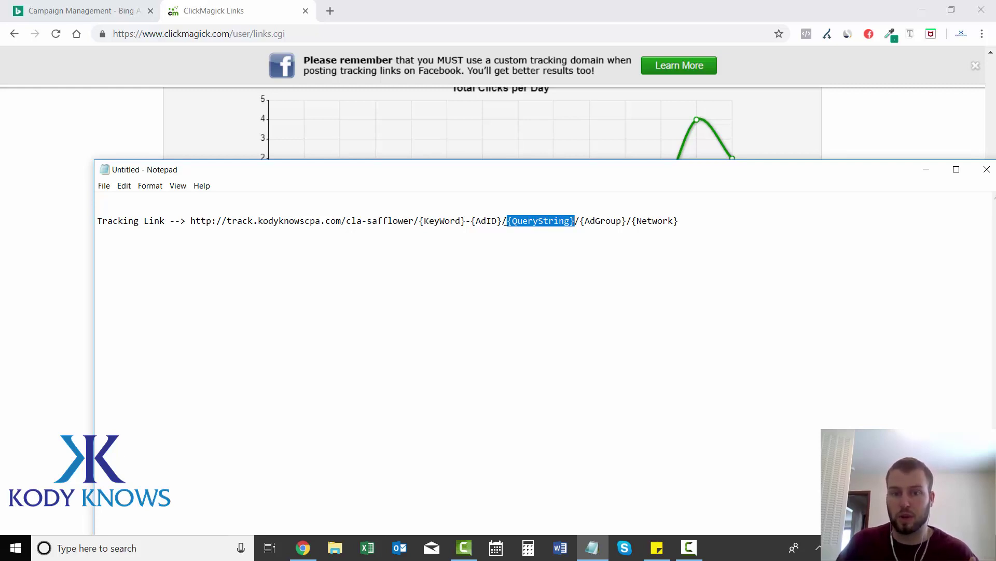
pyautogui.moveTo(580, 223); pyautogui.dragTo(677, 222)
pyautogui.click(677, 247)
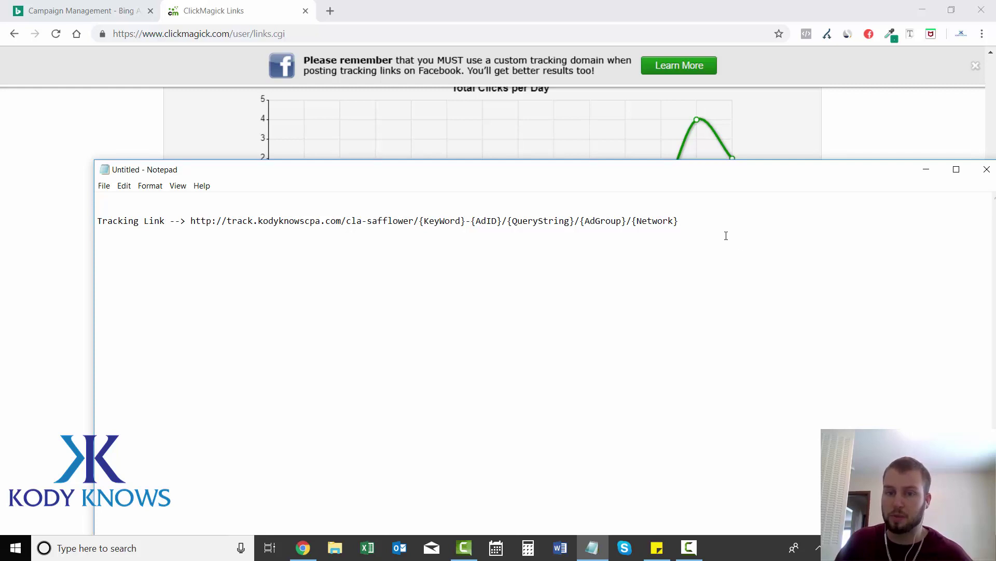
pyautogui.moveTo(633, 222); pyautogui.dragTo(721, 222)
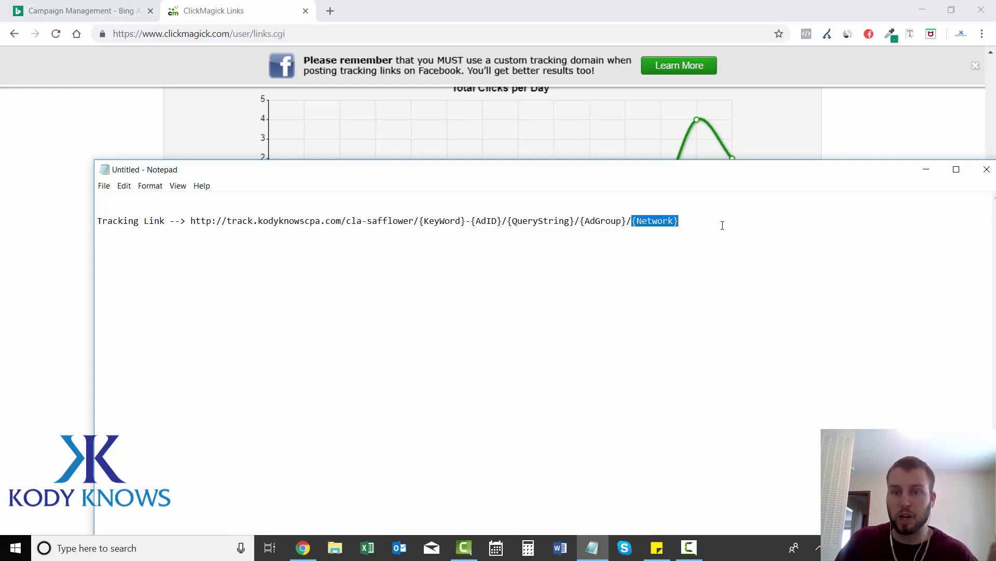
pyautogui.click(783, 218)
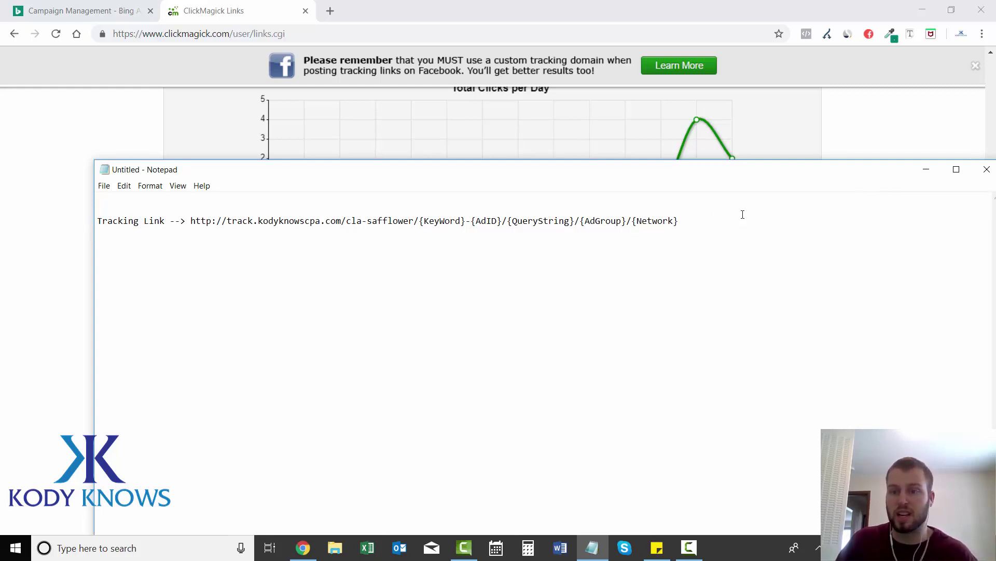
pyautogui.click(926, 173)
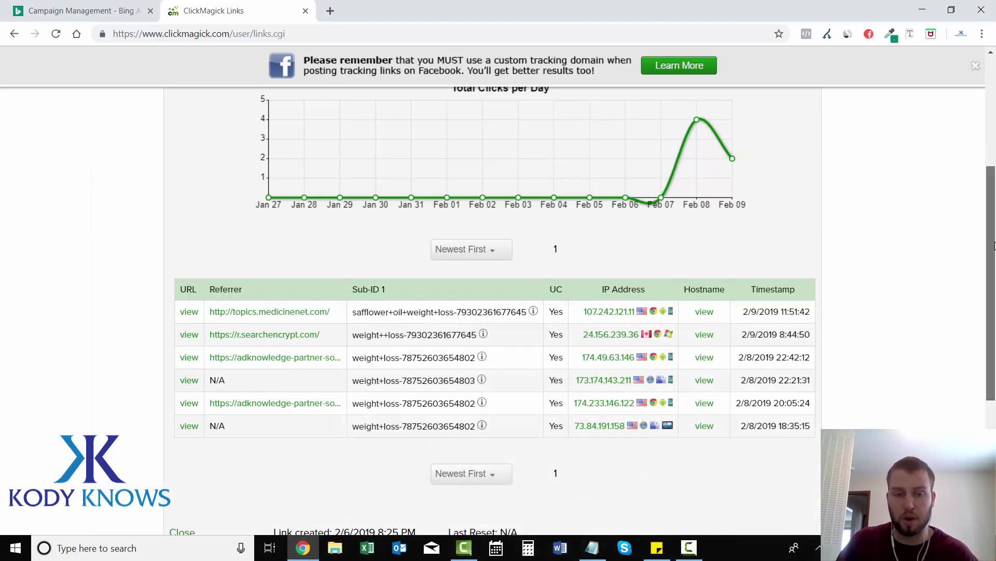
pyautogui.scroll(-1, 778, 243)
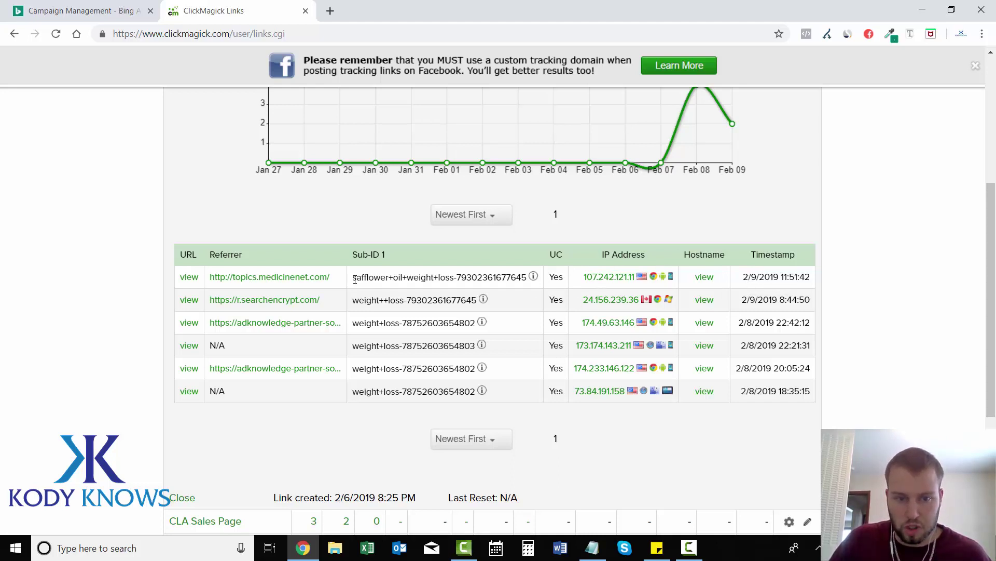
pyautogui.moveTo(360, 279); pyautogui.dragTo(528, 280)
pyautogui.click(453, 281)
pyautogui.moveTo(536, 276)
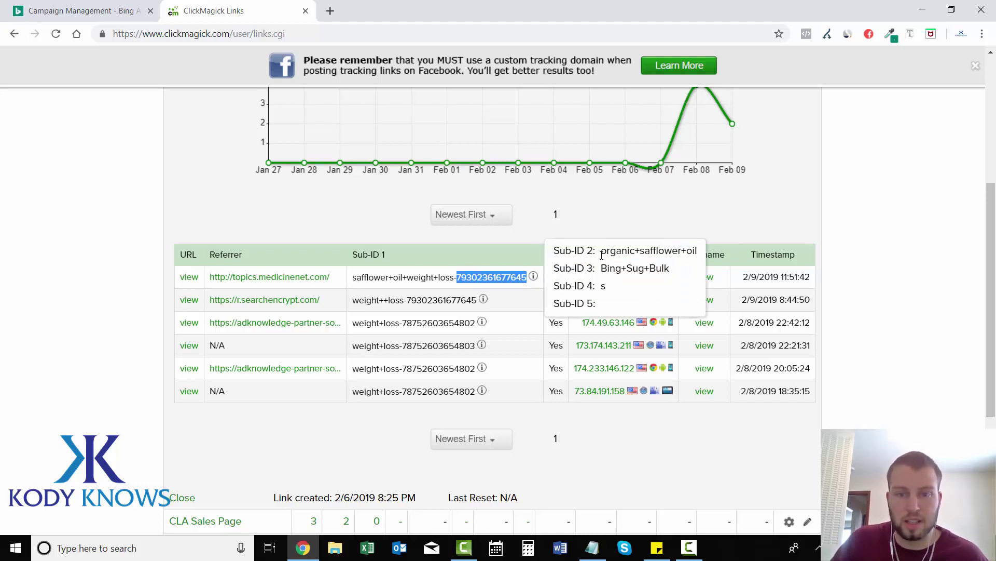
pyautogui.click(647, 241)
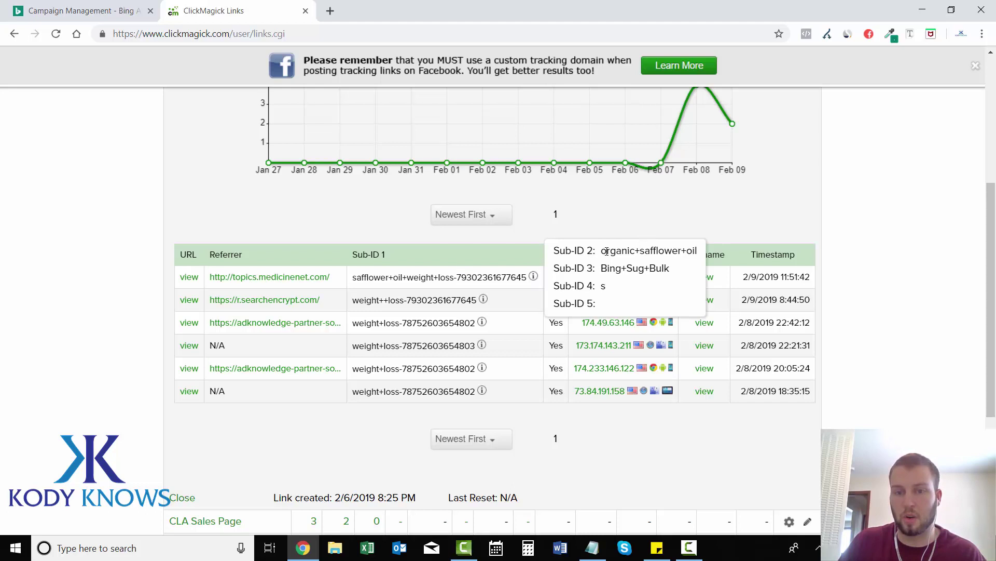
pyautogui.moveTo(606, 252); pyautogui.dragTo(641, 252)
pyautogui.click(648, 253)
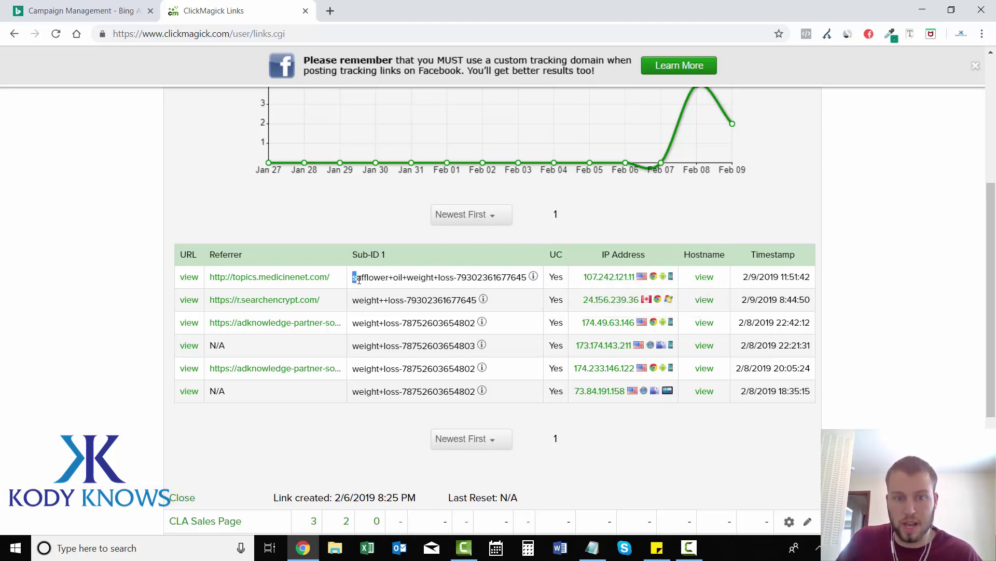
pyautogui.moveTo(353, 278); pyautogui.dragTo(454, 281)
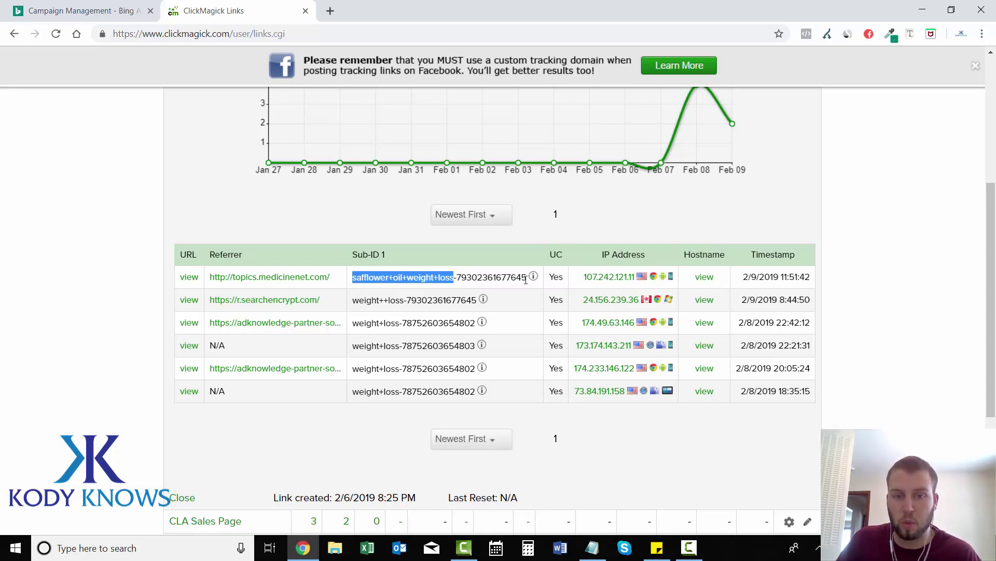
pyautogui.moveTo(533, 276)
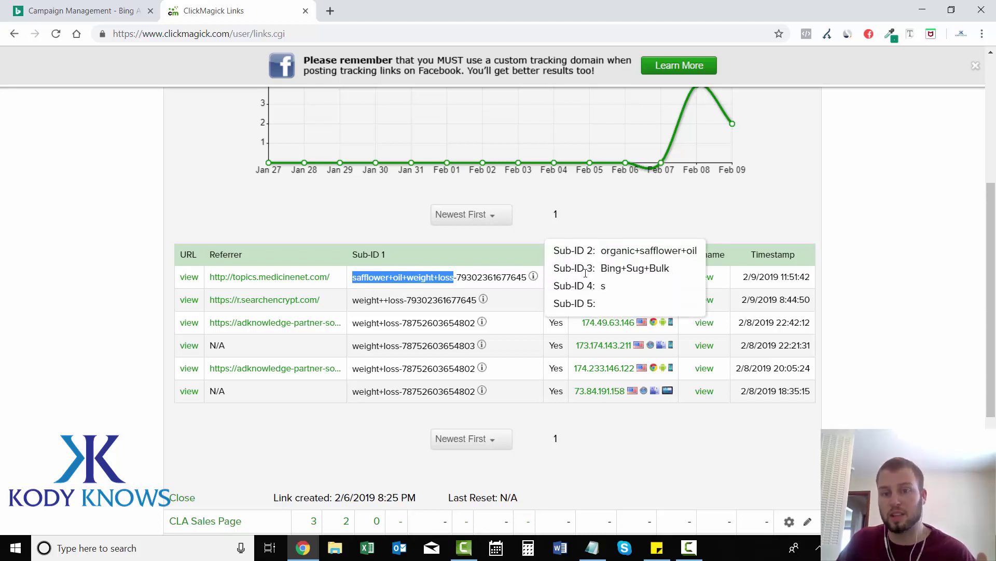
pyautogui.moveTo(600, 251); pyautogui.dragTo(698, 254)
pyautogui.click(656, 252)
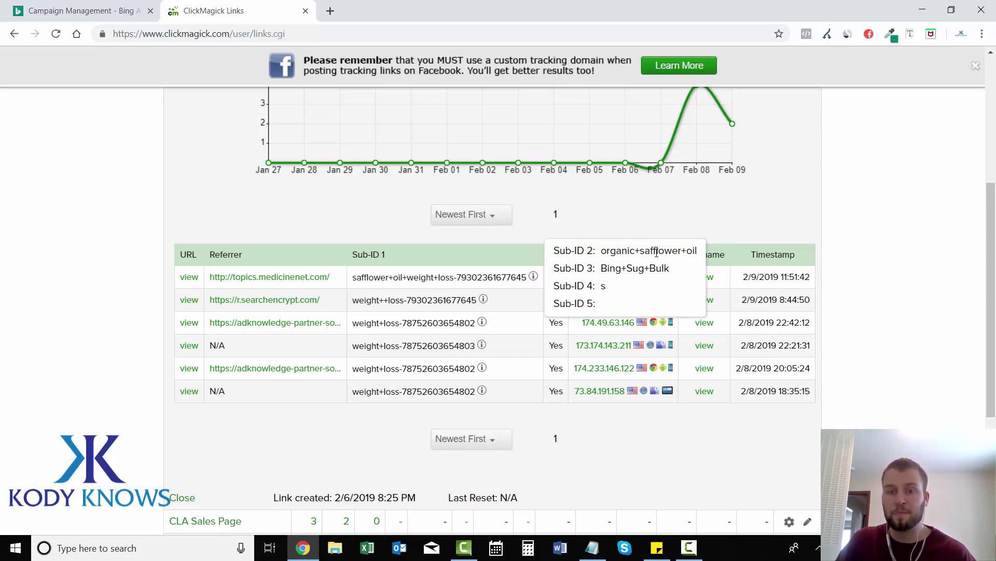
pyautogui.moveTo(601, 268); pyautogui.dragTo(669, 268)
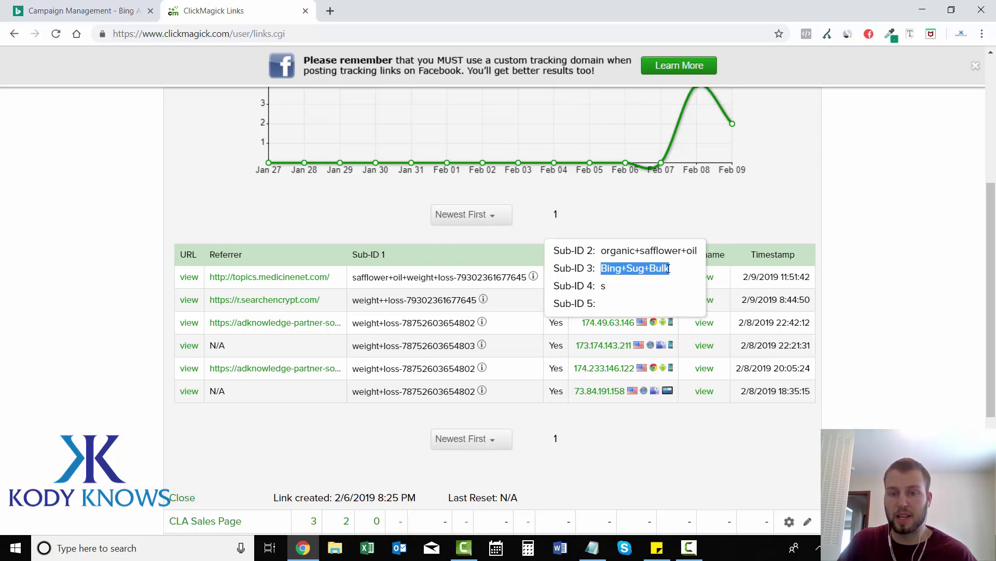
pyautogui.click(646, 268)
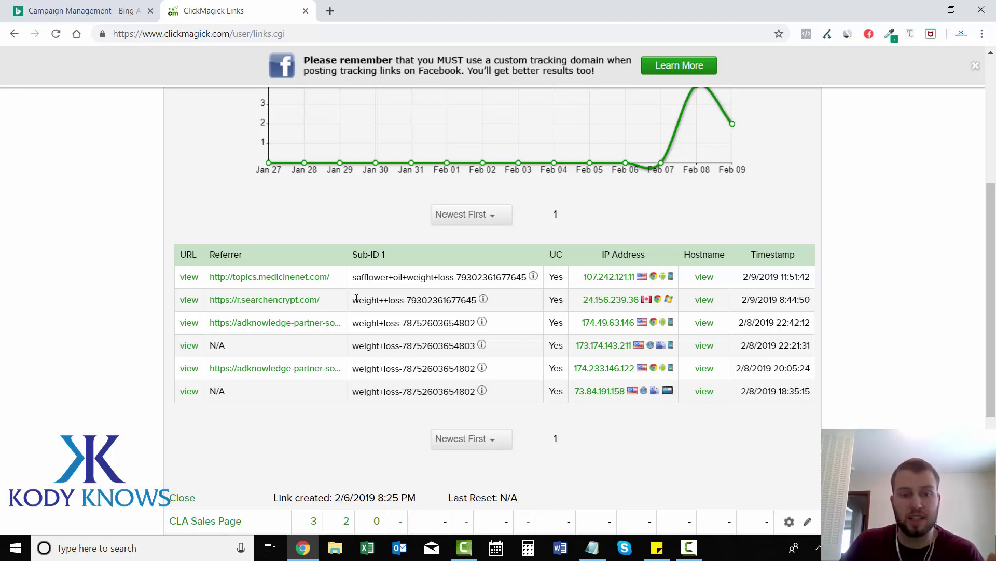
pyautogui.moveTo(353, 300); pyautogui.dragTo(401, 300)
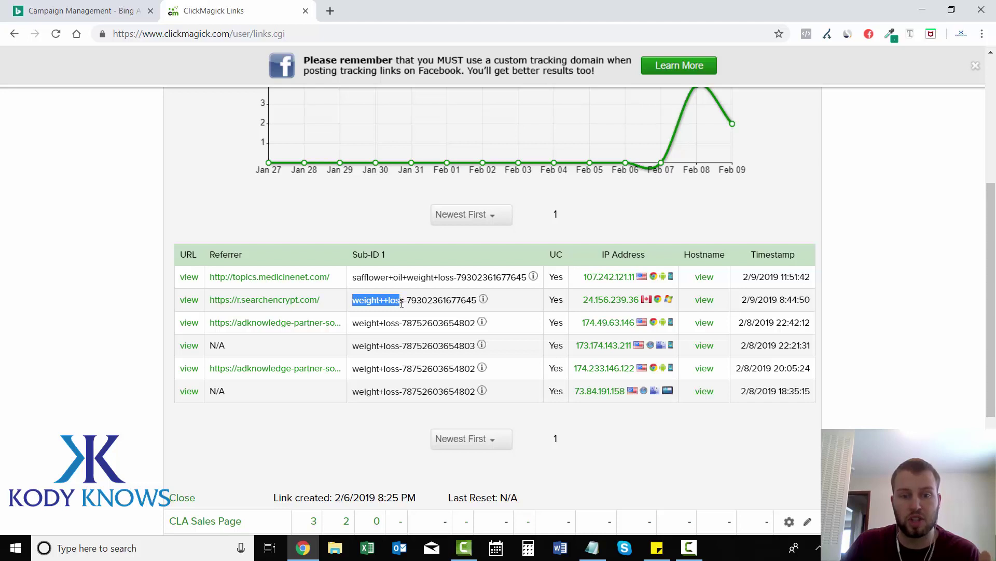
pyautogui.click(459, 314)
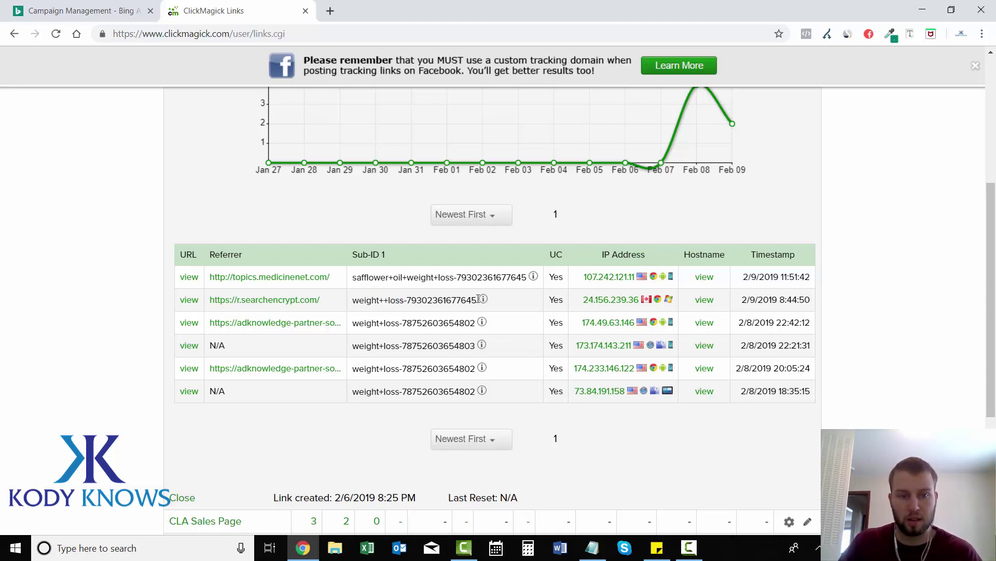
pyautogui.moveTo(486, 303)
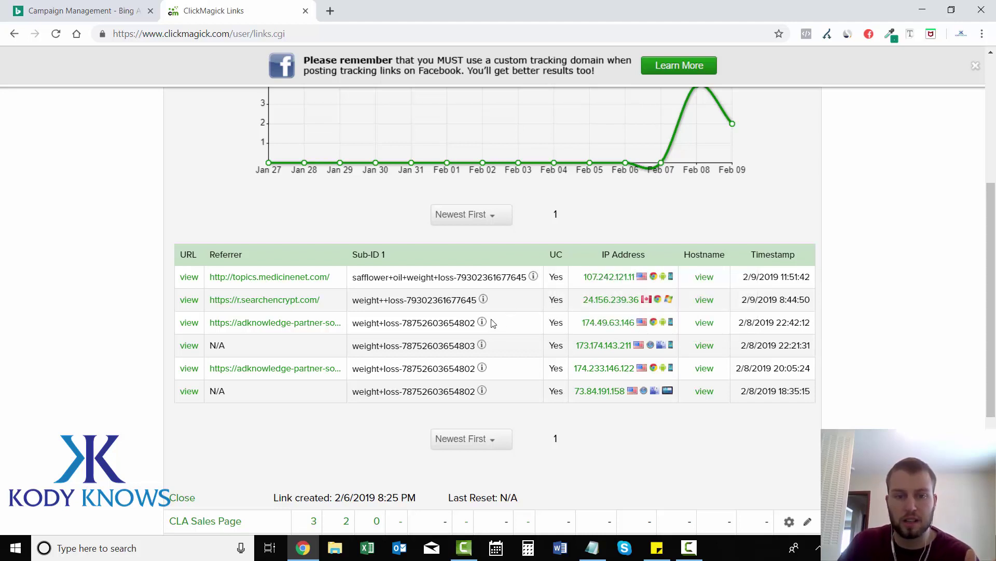
pyautogui.moveTo(487, 330)
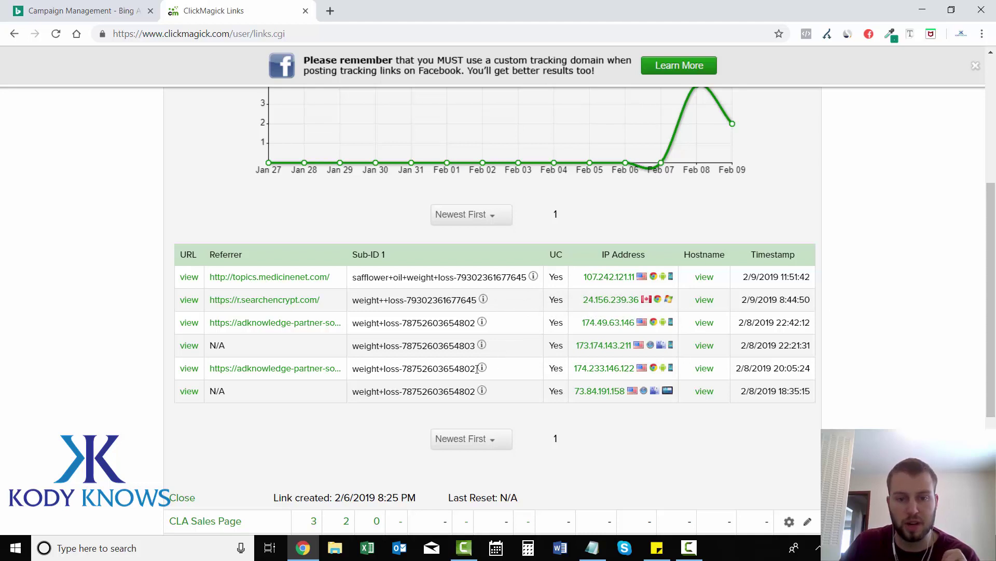
pyautogui.moveTo(477, 362)
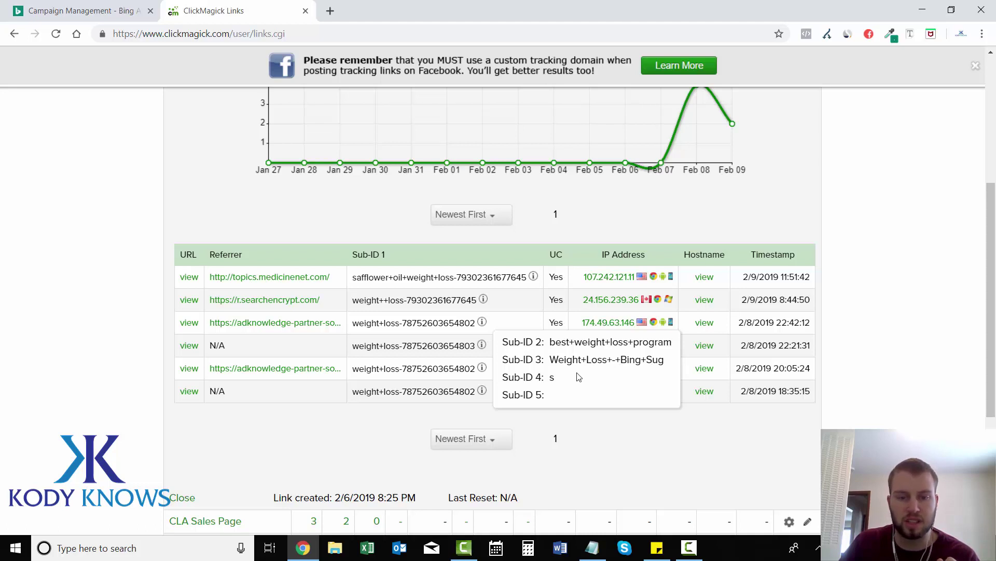
pyautogui.moveTo(484, 393)
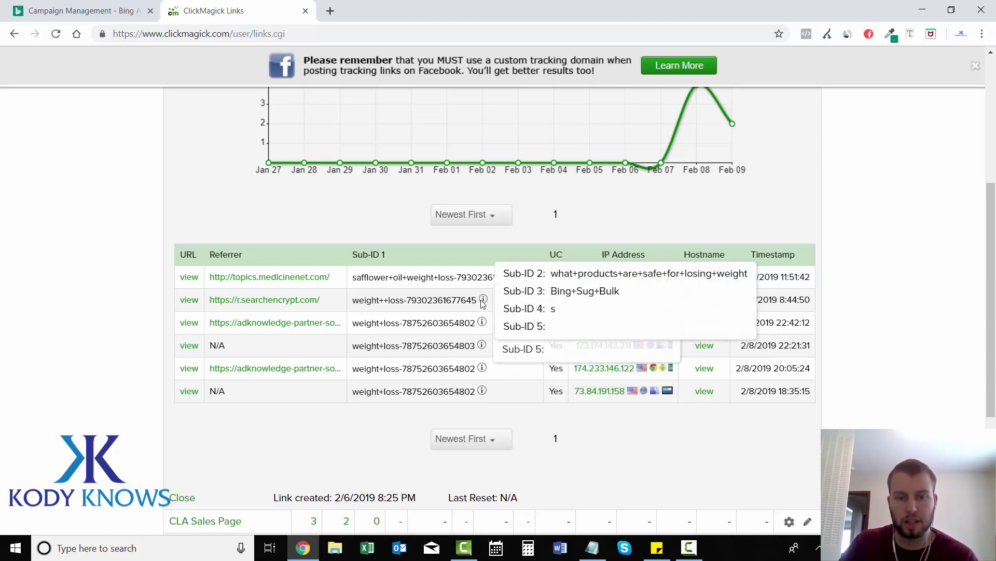
pyautogui.moveTo(533, 277)
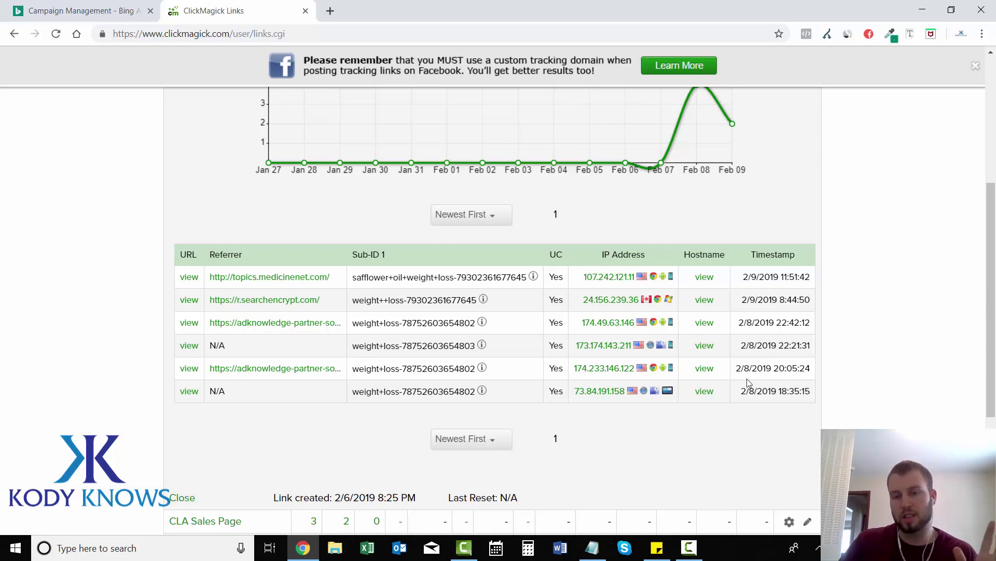
pyautogui.scroll(1, 988, 292)
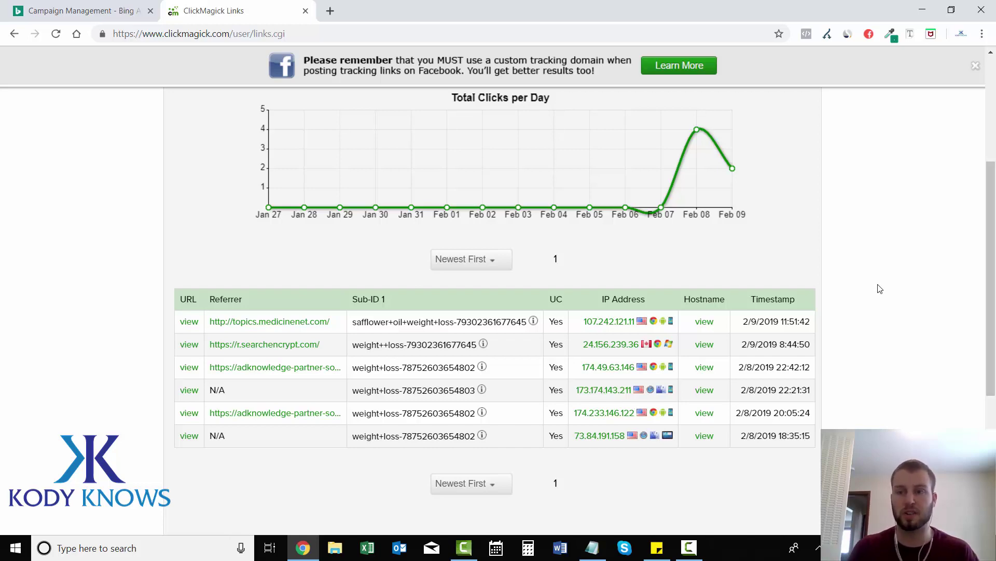
pyautogui.scroll(5, 880, 289)
pyautogui.click(220, 224)
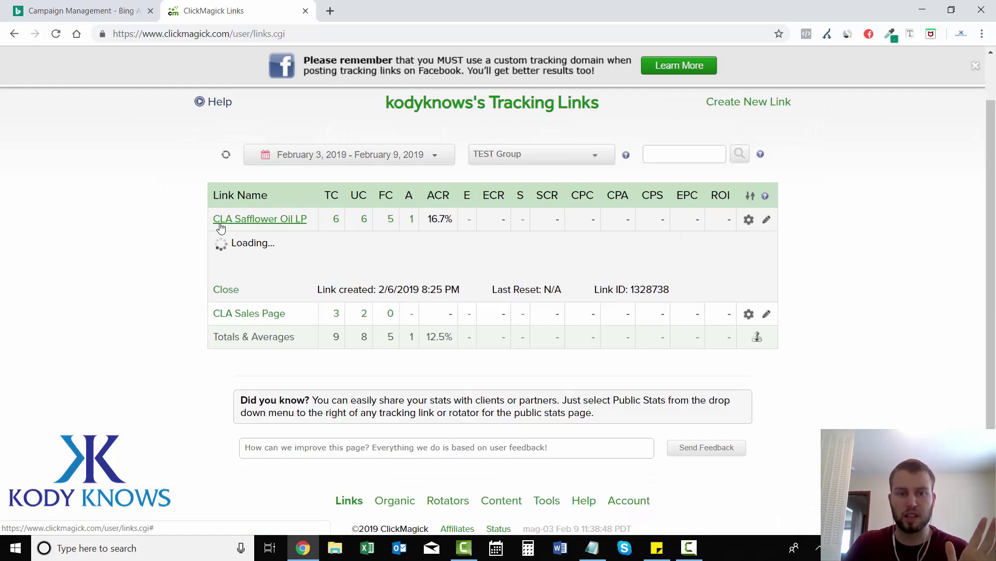
pyautogui.click(220, 225)
pyautogui.click(432, 274)
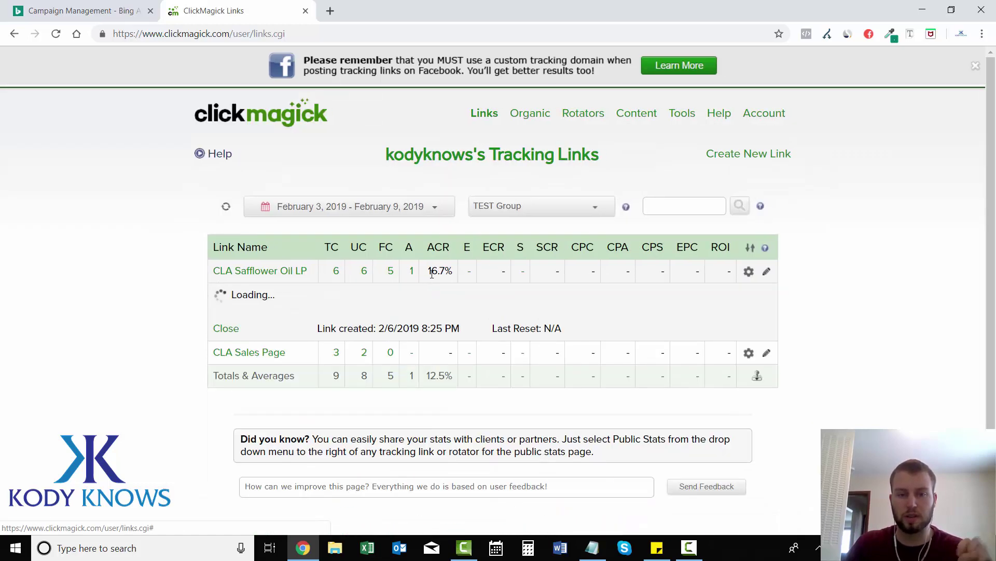
pyautogui.moveTo(992, 192); pyautogui.dragTo(994, 296)
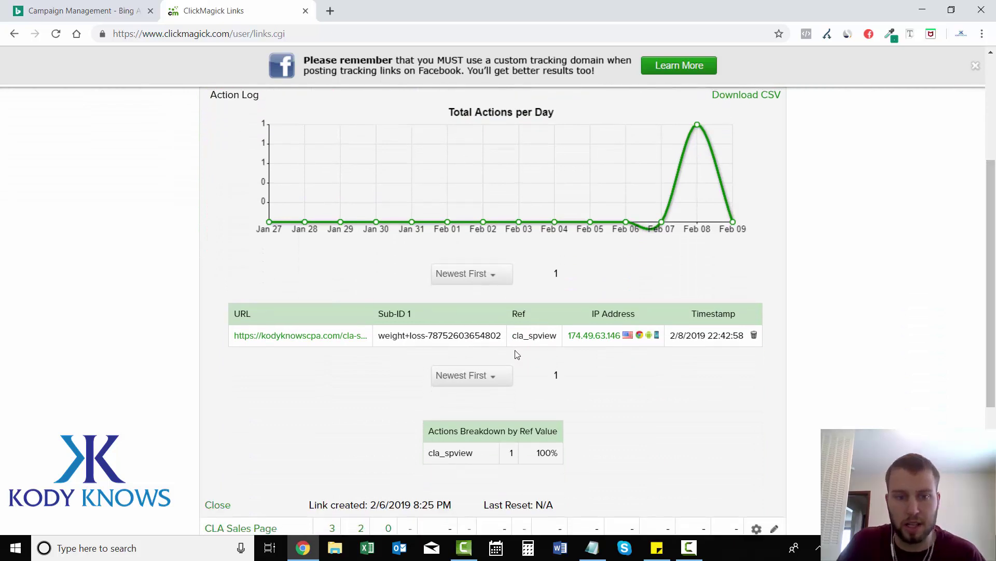
pyautogui.moveTo(381, 337); pyautogui.dragTo(502, 337)
pyautogui.click(495, 335)
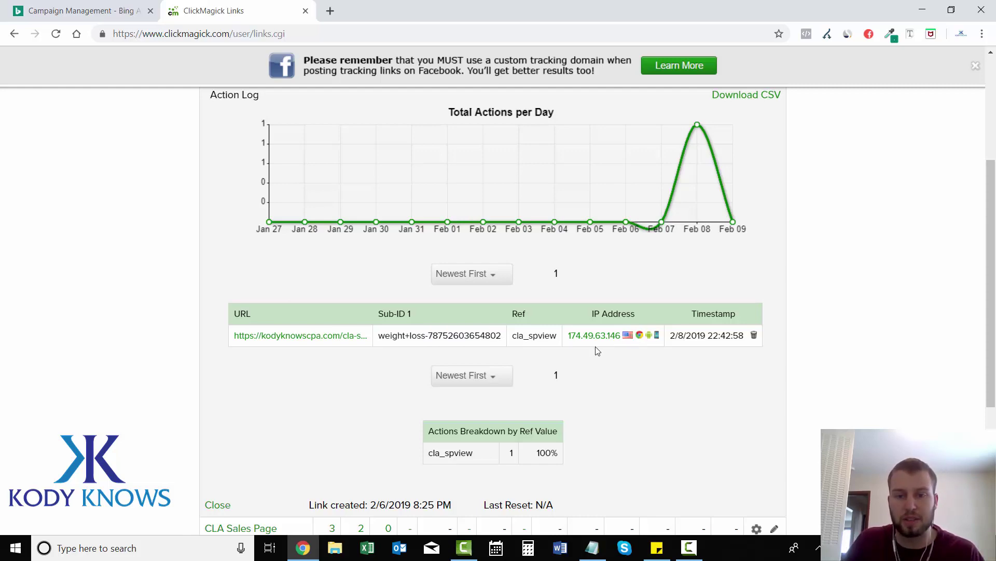
# Return to Bing Ads and show the CLA Safflower Oil campaign's individual ads
pyautogui.click(60, 16)
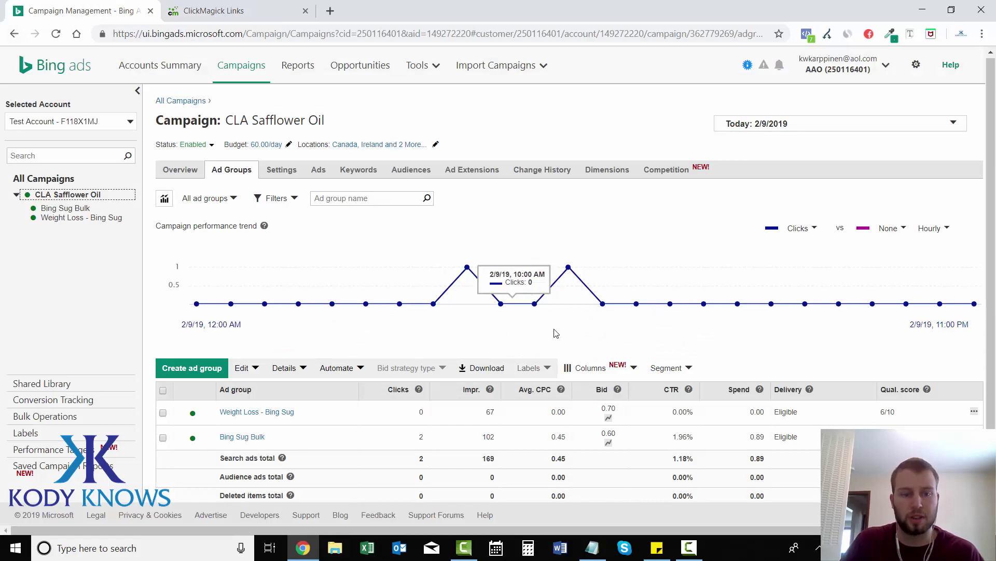
pyautogui.click(320, 171)
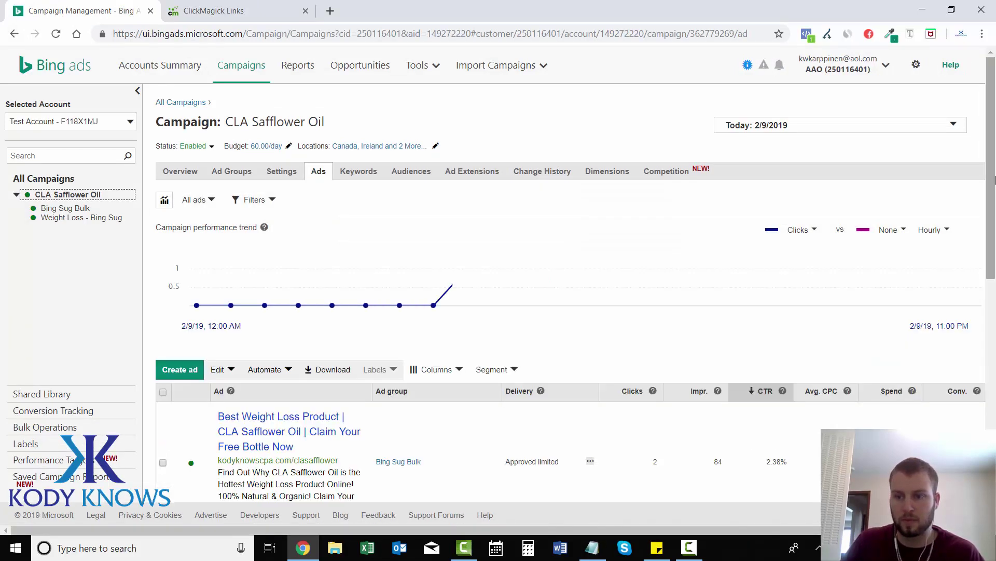
pyautogui.scroll(-4, 676, 438)
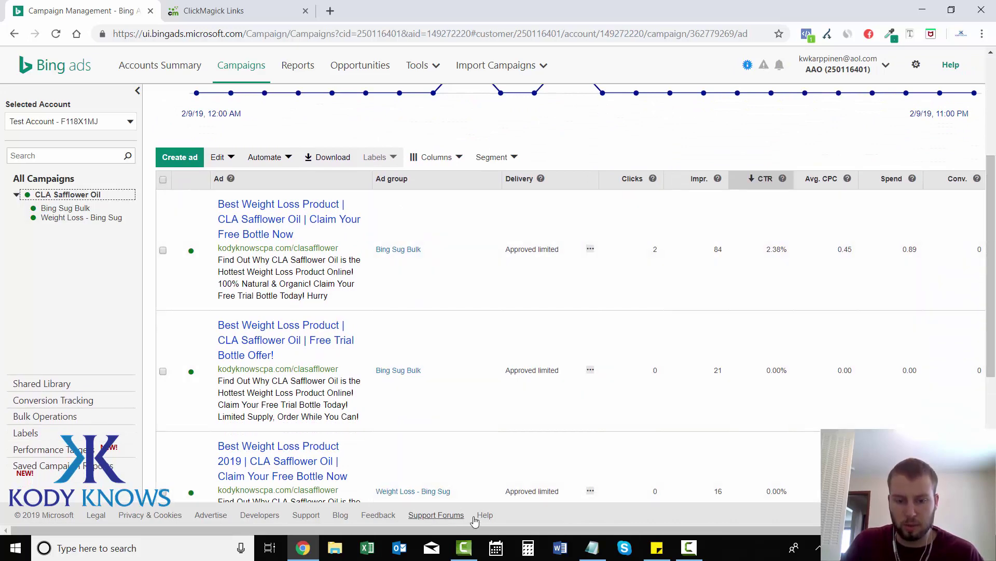
pyautogui.moveTo(468, 531); pyautogui.dragTo(883, 457)
pyautogui.moveTo(991, 277); pyautogui.dragTo(995, 240)
pyautogui.scroll(-2, 995, 240)
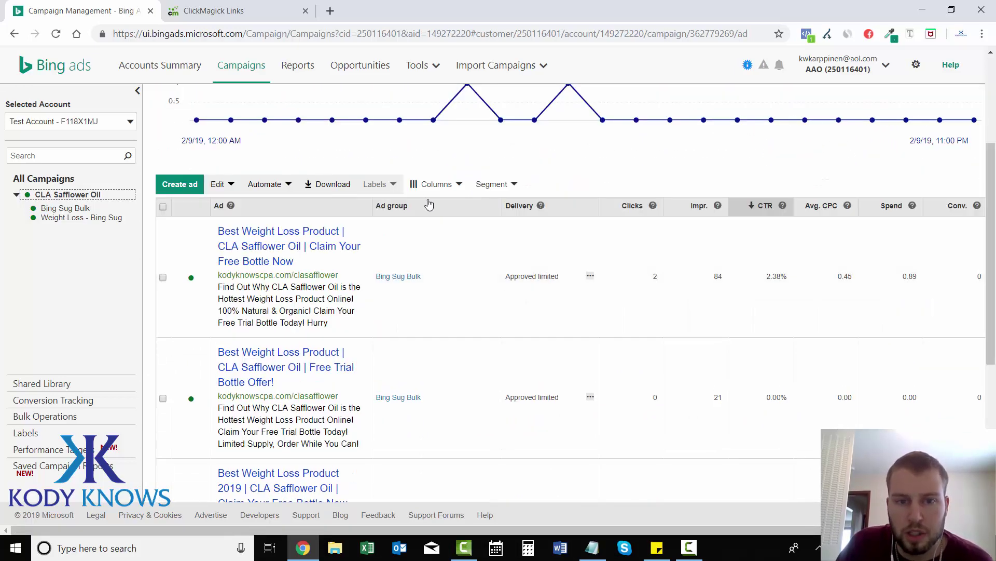
# Add the Ad Id column to the ads table and move it below Ad group
pyautogui.click(436, 183)
pyautogui.click(435, 207)
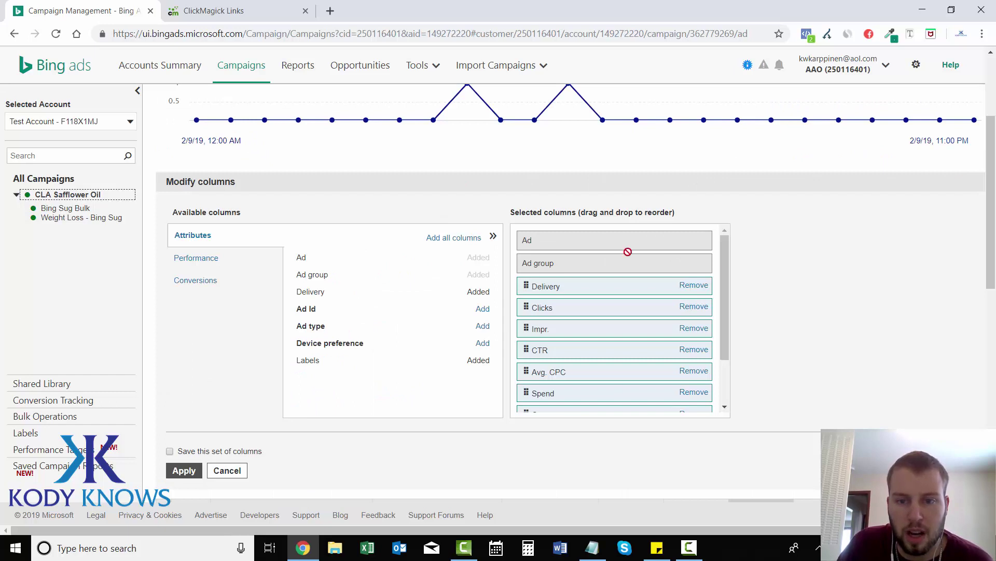
pyautogui.click(482, 310)
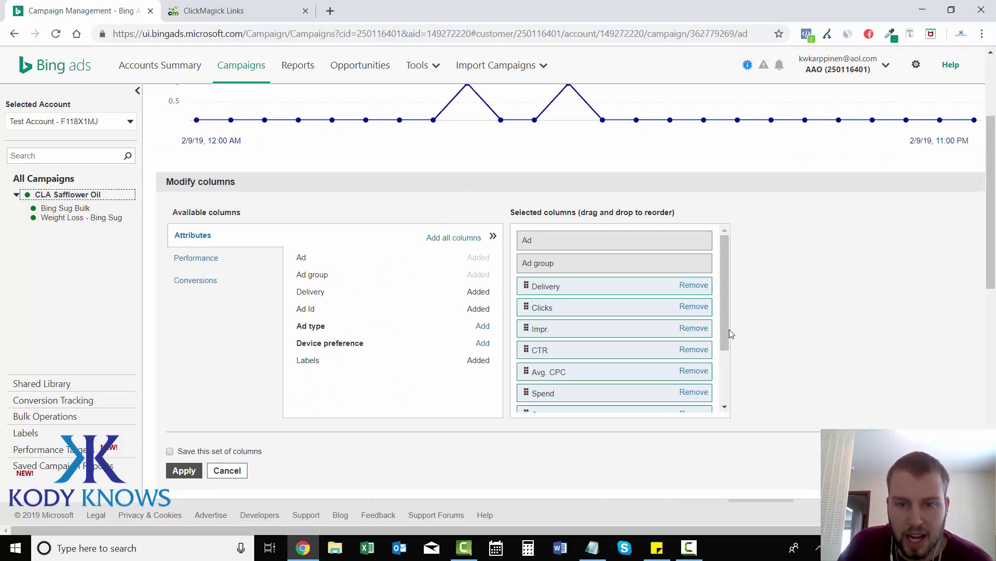
pyautogui.moveTo(727, 333); pyautogui.dragTo(727, 383)
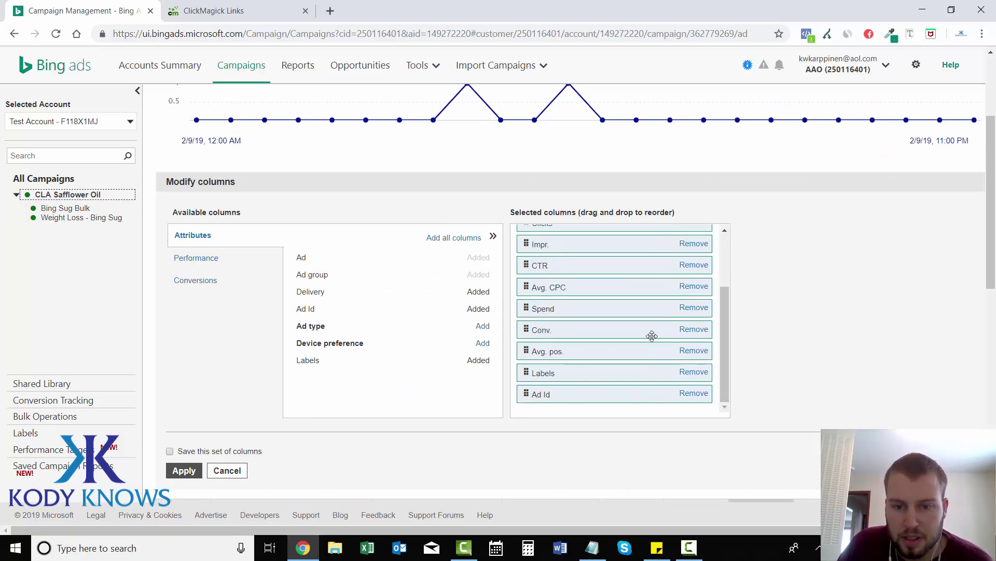
pyautogui.moveTo(634, 391); pyautogui.dragTo(630, 286)
# Apply the Ad Id column and compare an Ad Id against the ClickMagick sub-ID
pyautogui.click(184, 470)
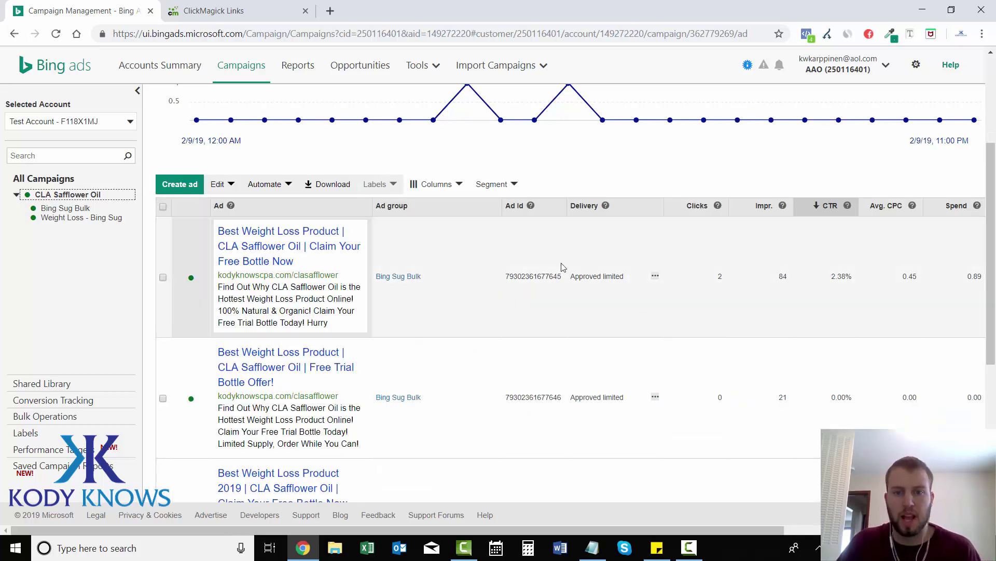
pyautogui.doubleClick(524, 277)
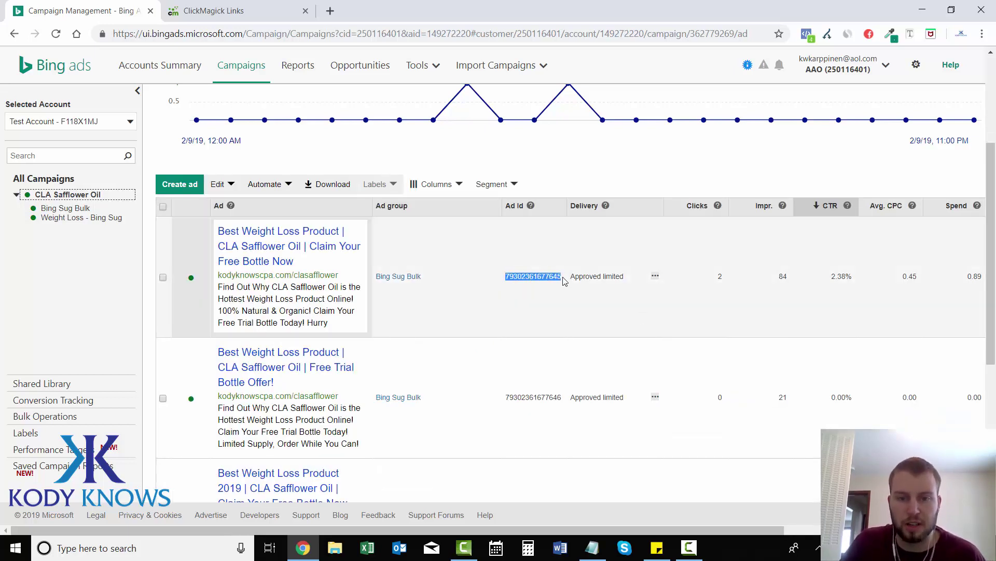
pyautogui.click(232, 21)
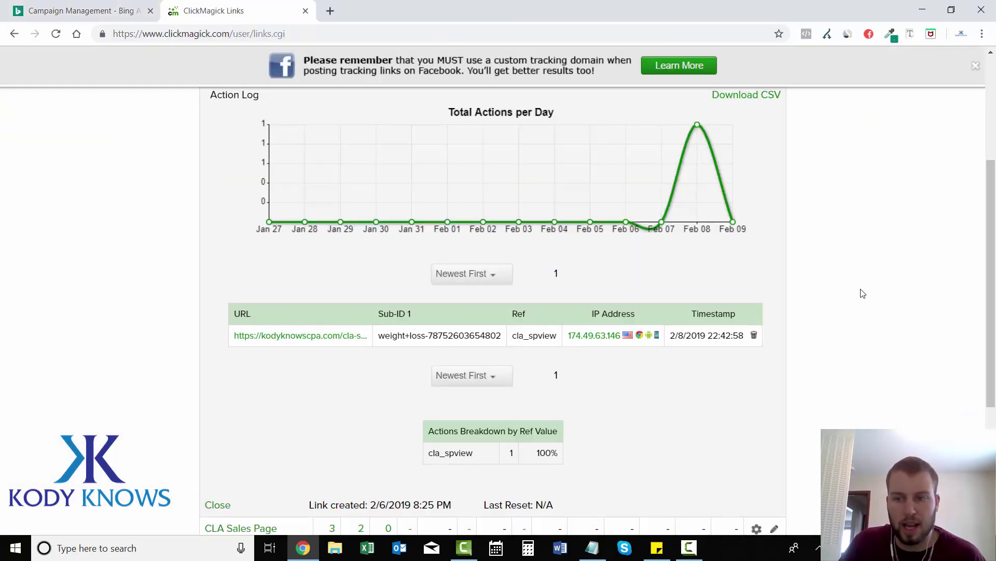
pyautogui.scroll(-1, 830, 296)
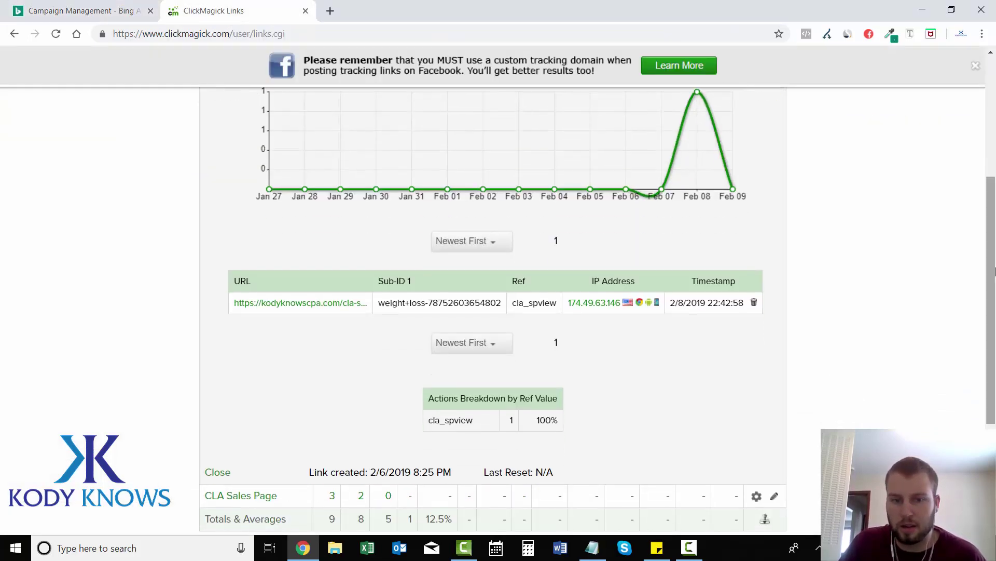
pyautogui.moveTo(482, 305); pyautogui.dragTo(501, 305)
pyautogui.click(488, 304)
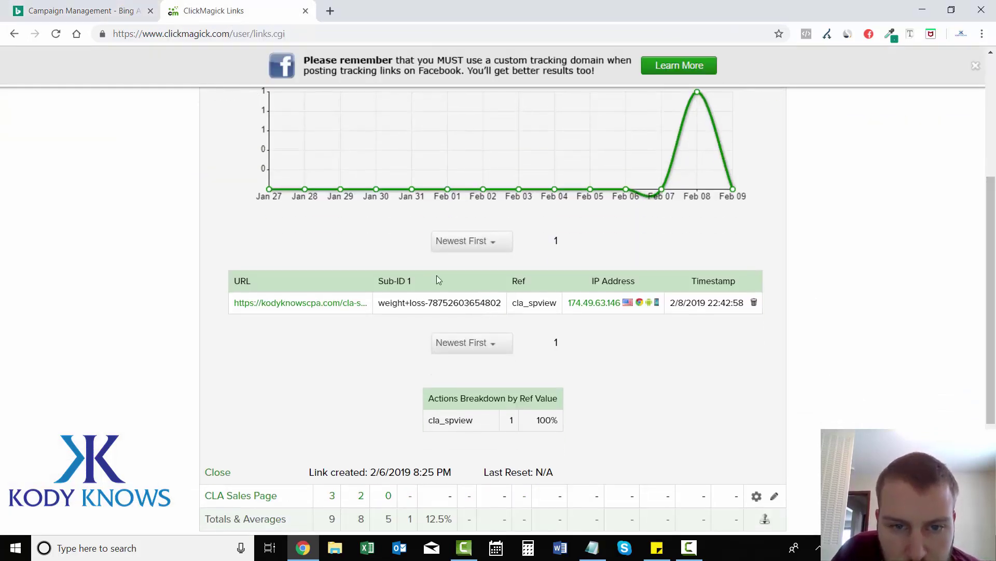
pyautogui.click(103, 6)
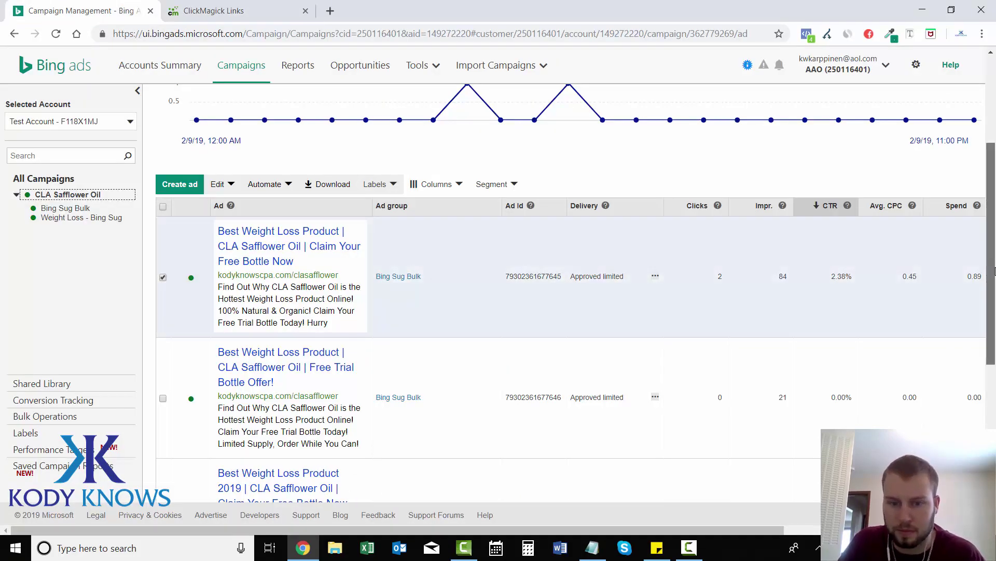
pyautogui.scroll(-5, 418, 407)
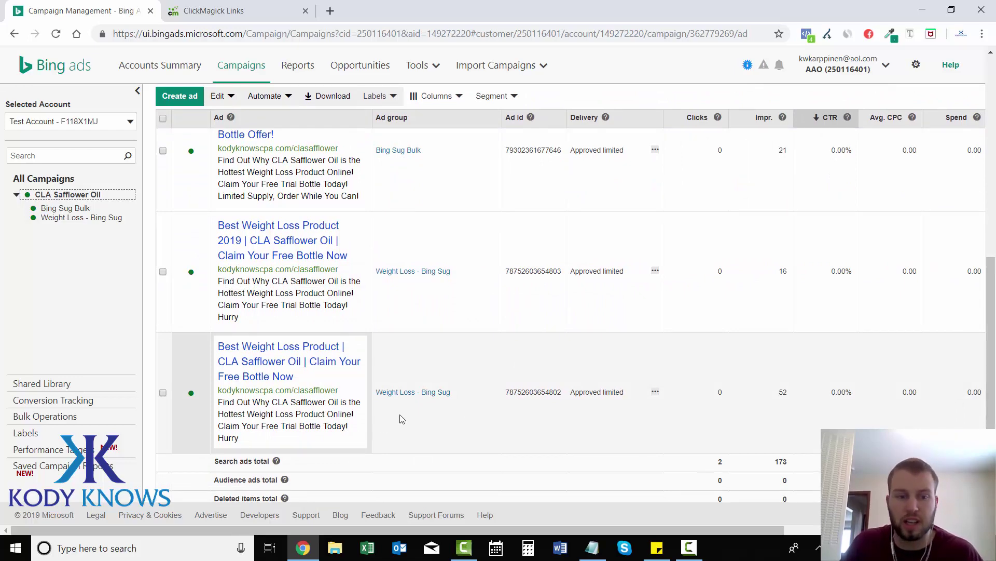
pyautogui.moveTo(992, 399); pyautogui.dragTo(995, 277)
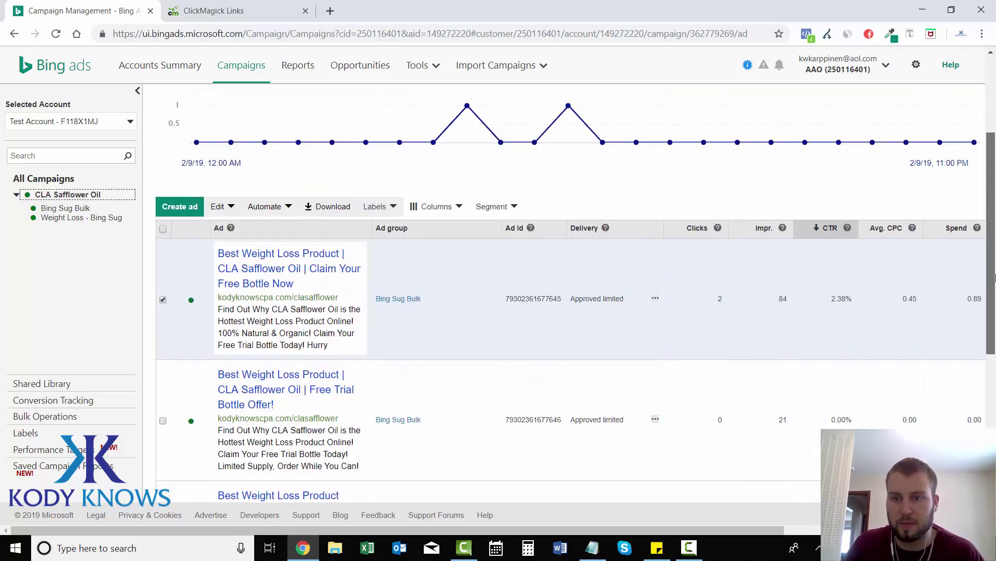
pyautogui.scroll(-3, 995, 277)
pyautogui.scroll(10, 875, 158)
pyautogui.click(834, 127)
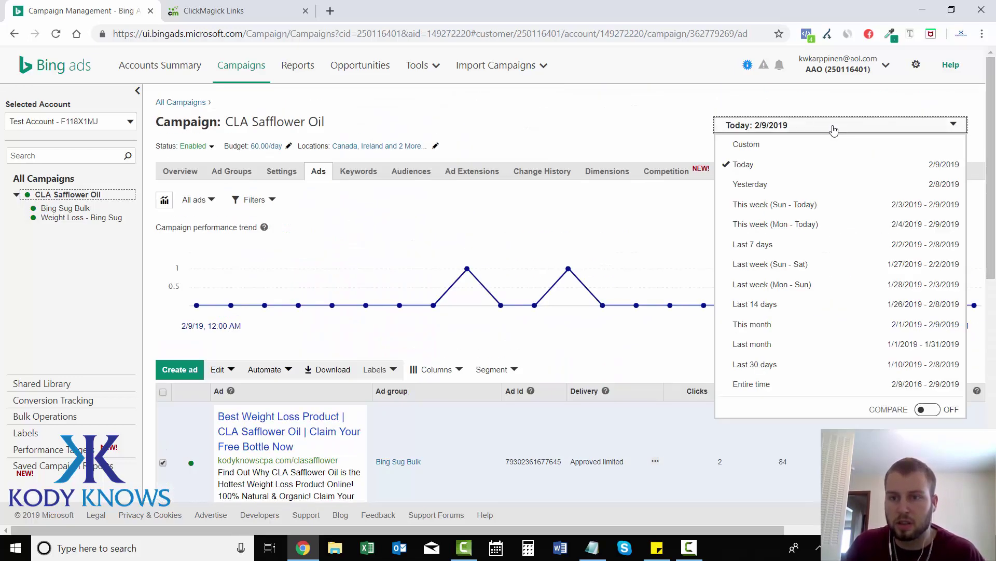
pyautogui.click(775, 185)
pyautogui.scroll(-8, 995, 364)
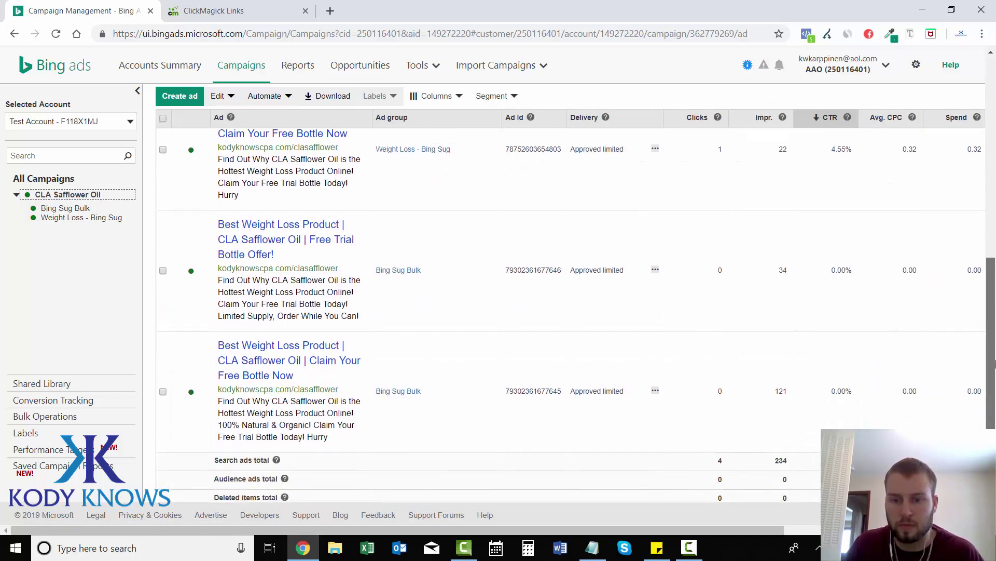
pyautogui.scroll(-1, 994, 364)
pyautogui.scroll(6, 995, 380)
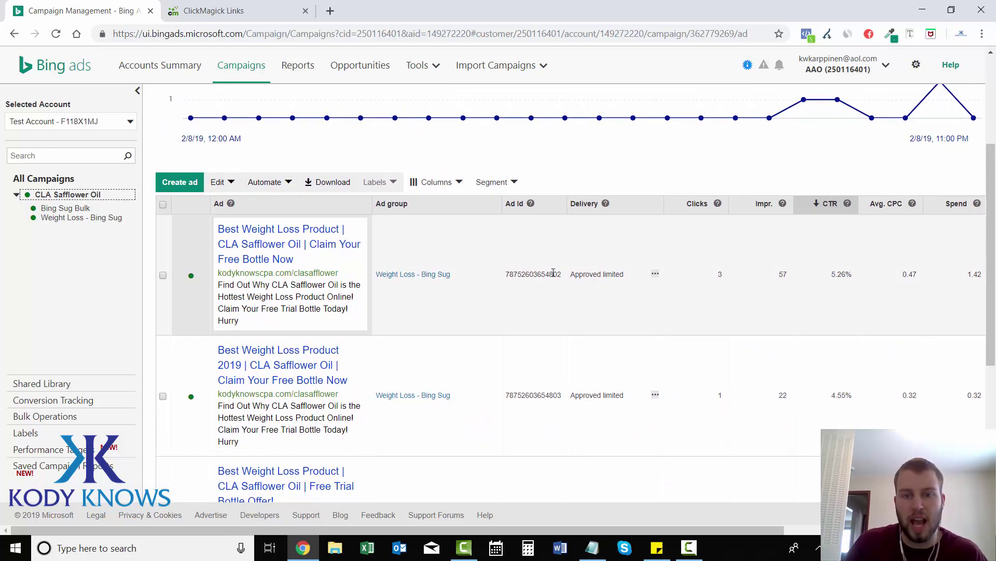
pyautogui.moveTo(548, 276); pyautogui.dragTo(563, 277)
pyautogui.click(562, 277)
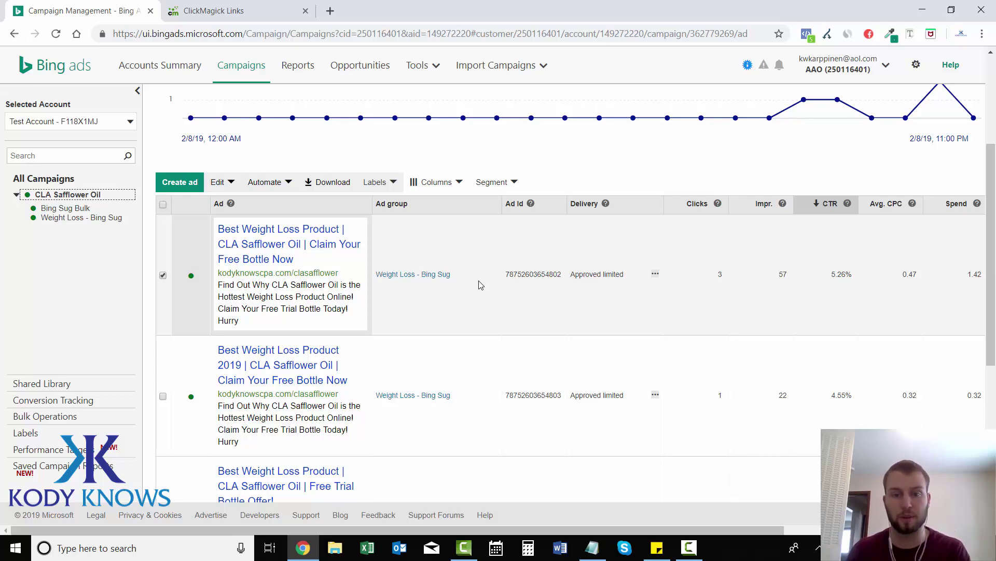
# Return to ClickMagick and collapse the CLA Safflower Oil LP action log and details panel
pyautogui.click(259, 5)
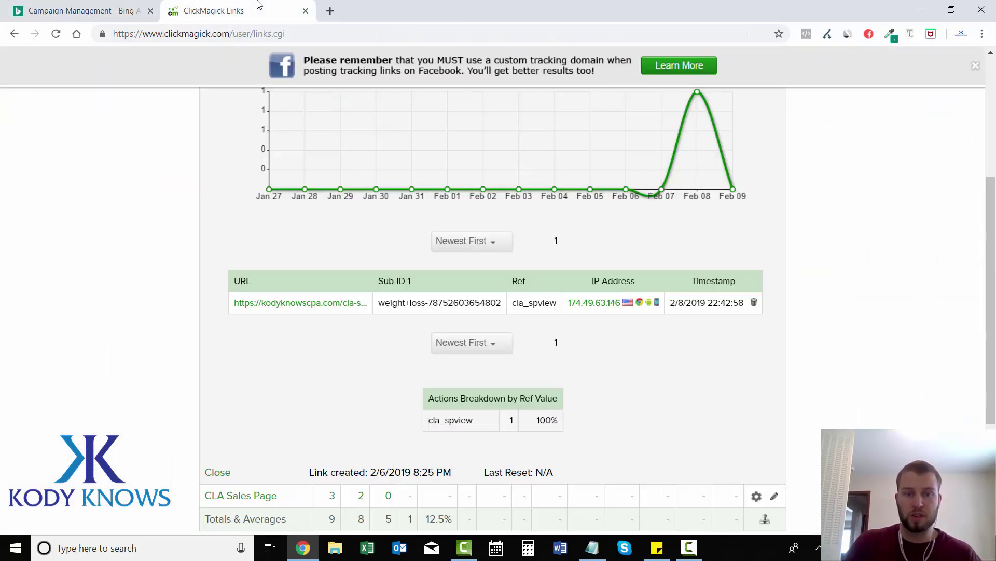
pyautogui.scroll(2, 234, 130)
pyautogui.click(218, 119)
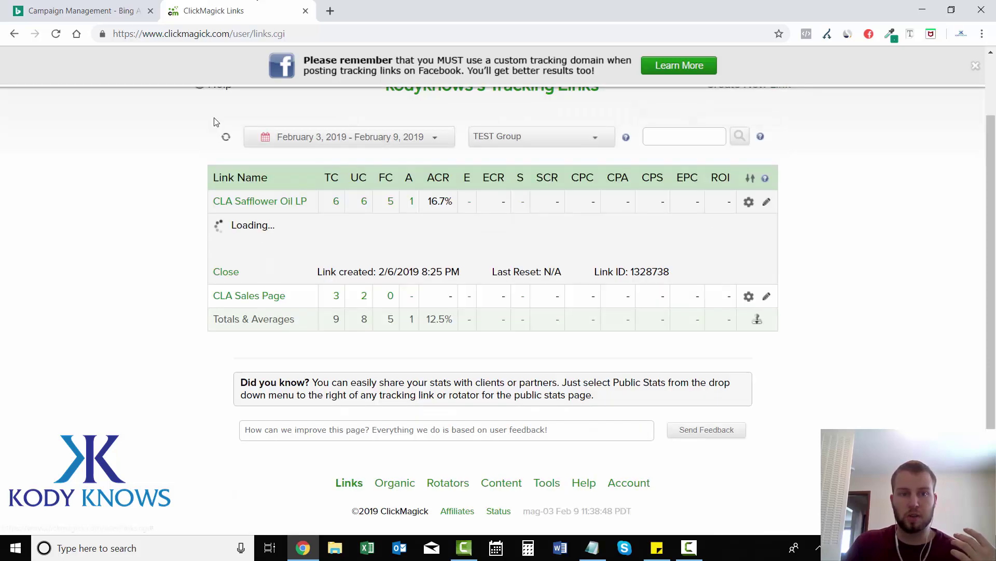
pyautogui.click(222, 127)
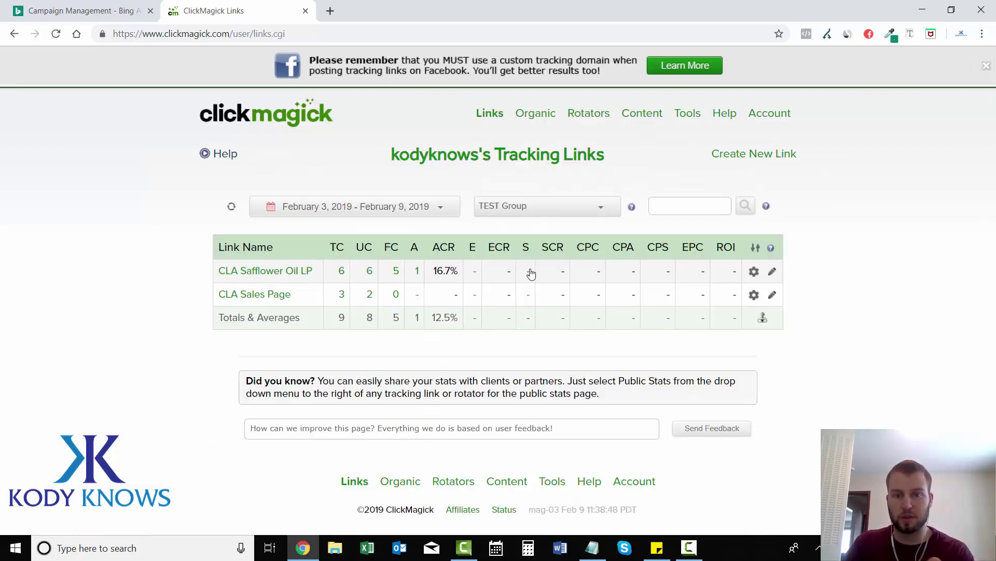